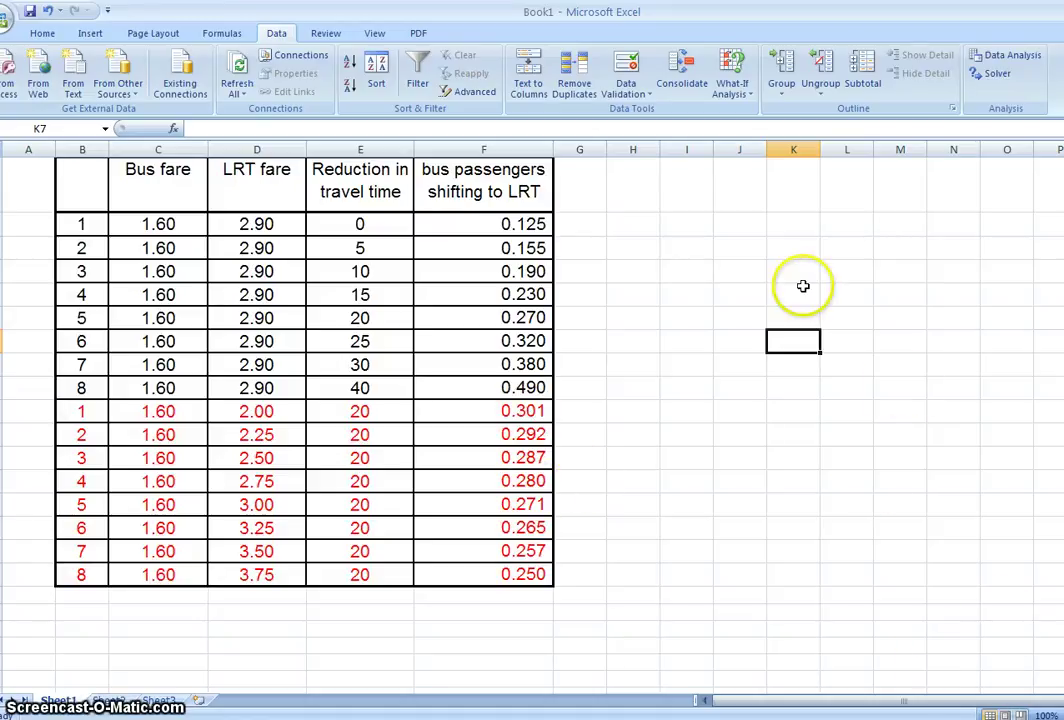
# Write the model equation "P= 1/(1+D*exp(alpha X = beta Y))" as text in cell I1.
pyautogui.click(687, 197)
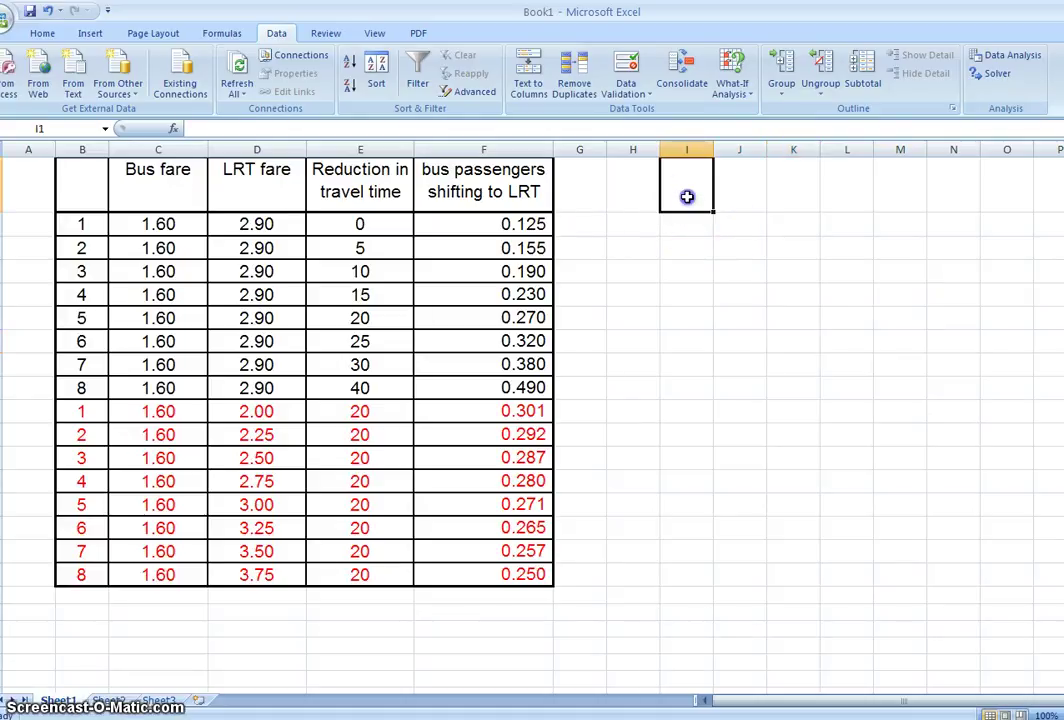
pyautogui.write('L')
pyautogui.press('BackSpace')
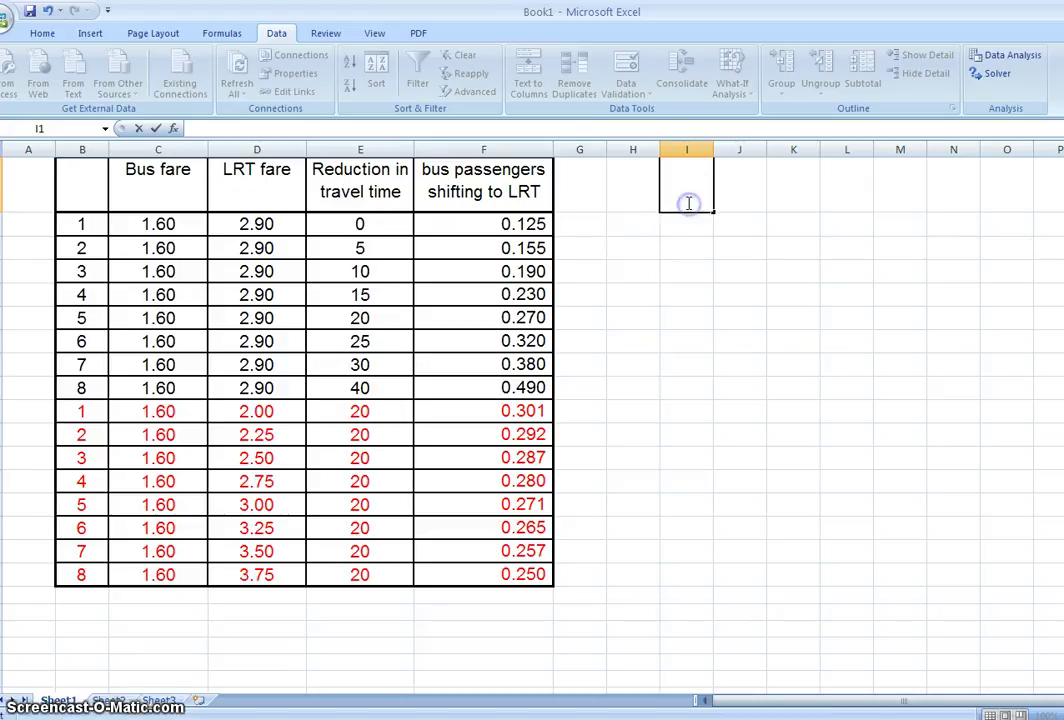
pyautogui.write('P=')
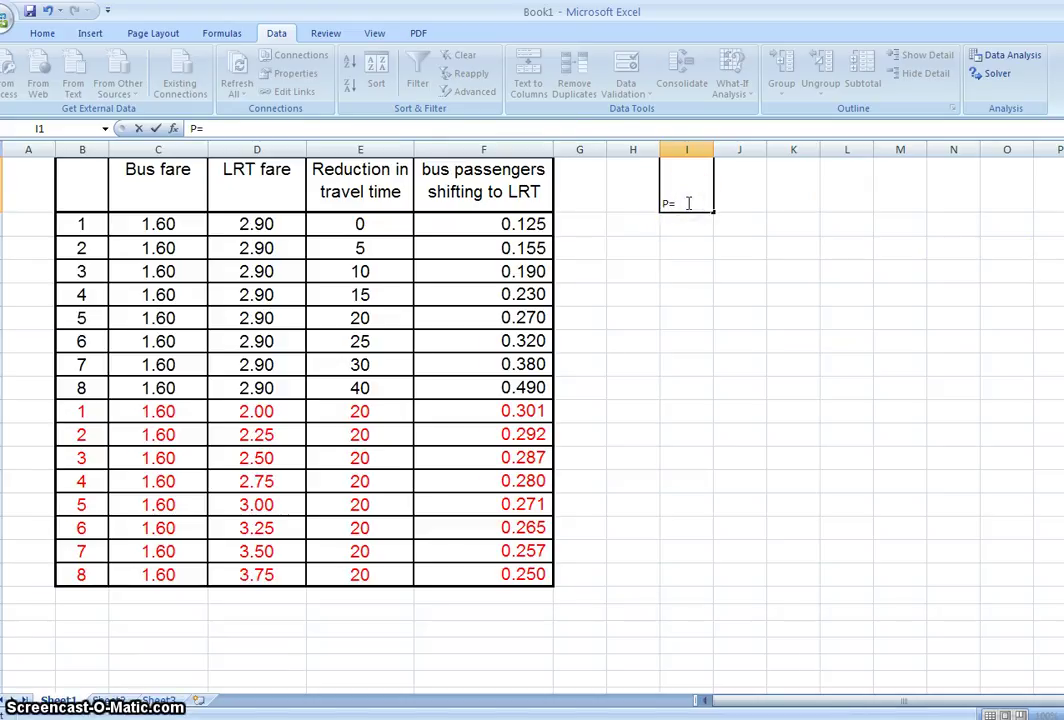
pyautogui.write('1/')
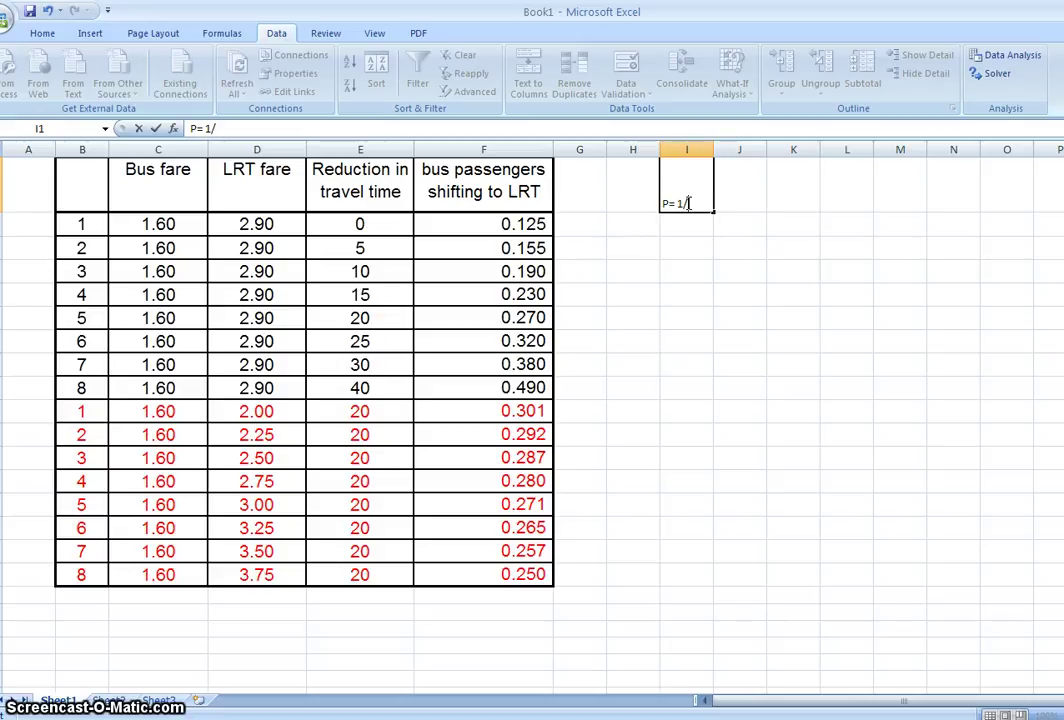
pyautogui.write('(1+D')
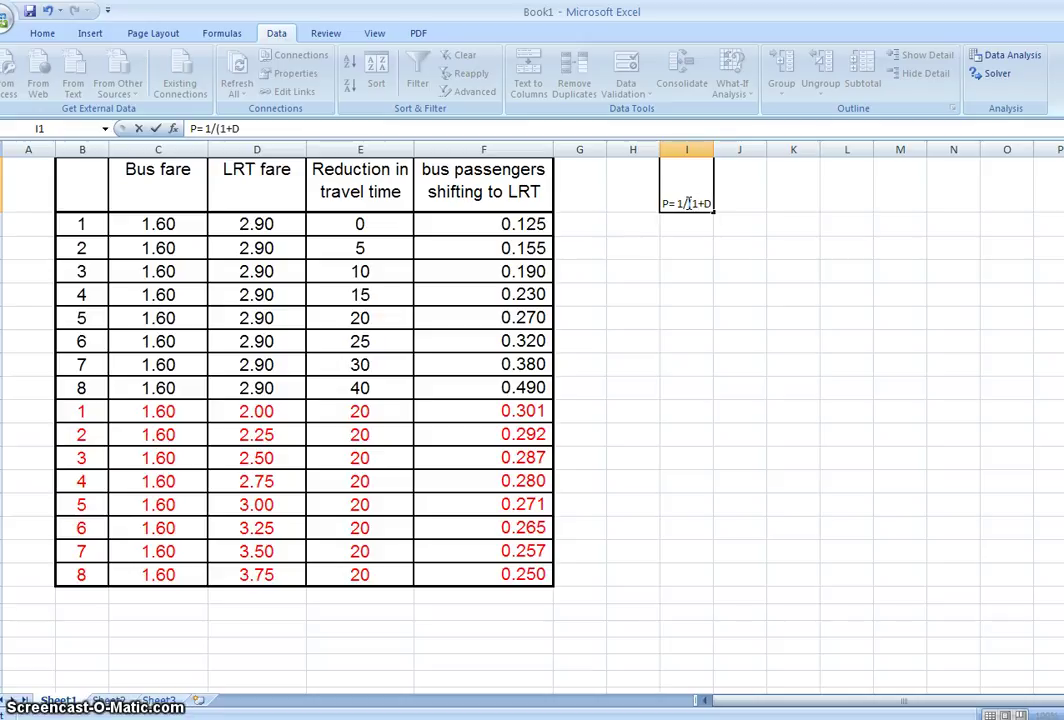
pyautogui.write('exo(')
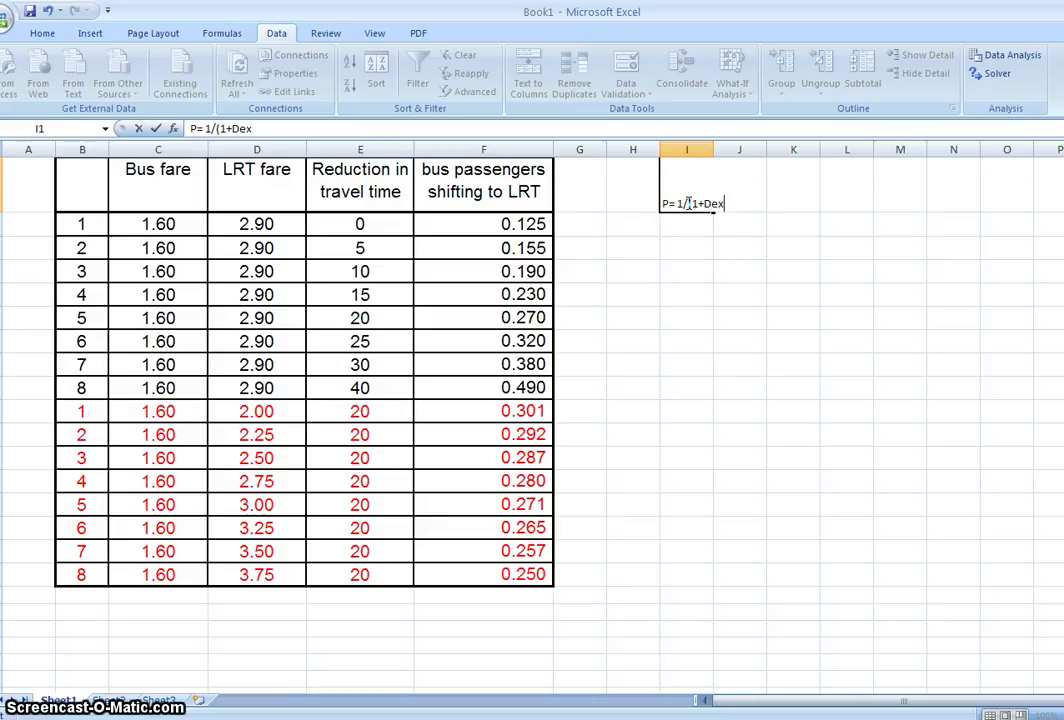
pyautogui.press('BackSpace')
pyautogui.press('BackSpace')
pyautogui.write('p')
pyautogui.press('BackSpace')
pyautogui.press('BackSpace')
pyautogui.press('BackSpace')
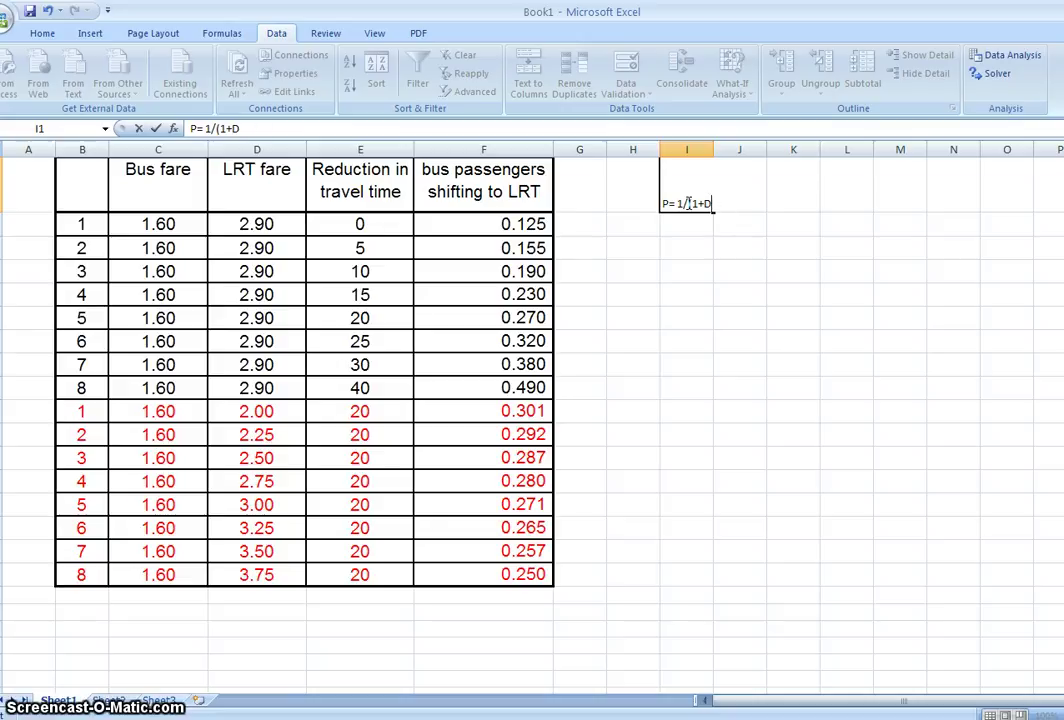
pyautogui.write('*')
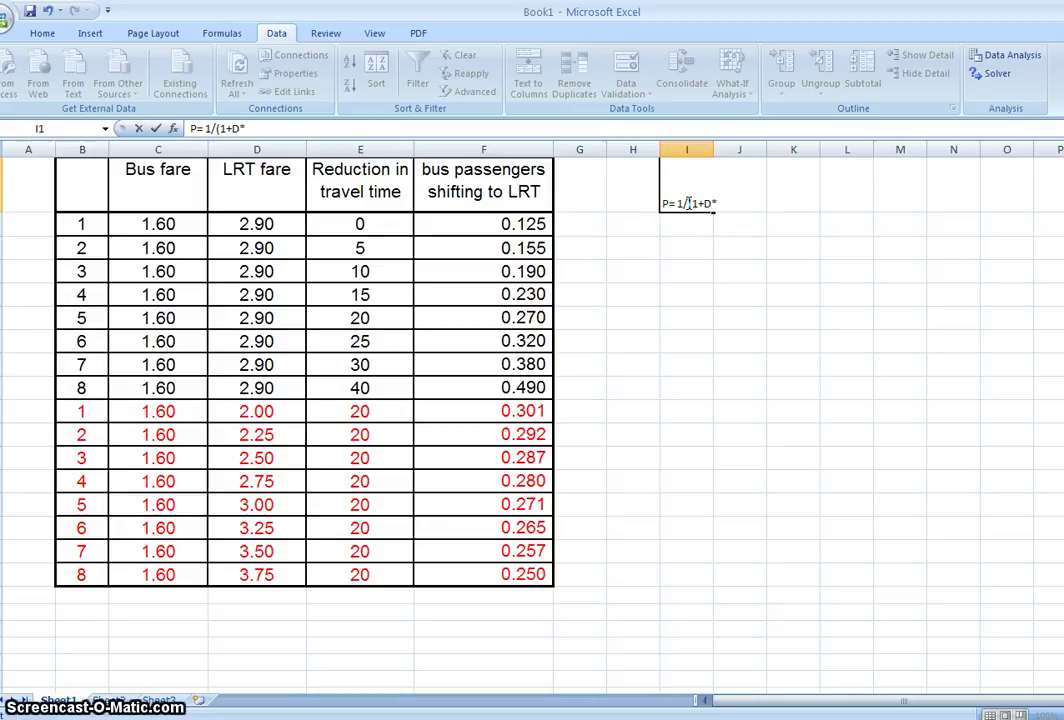
pyautogui.write('exp')
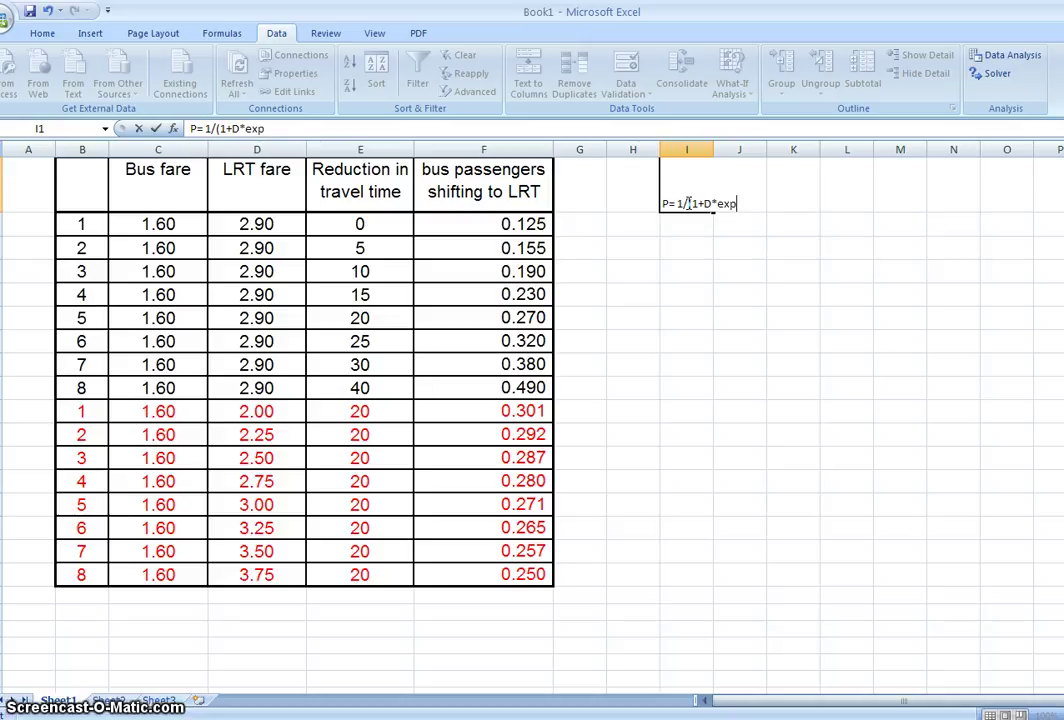
pyautogui.write('(')
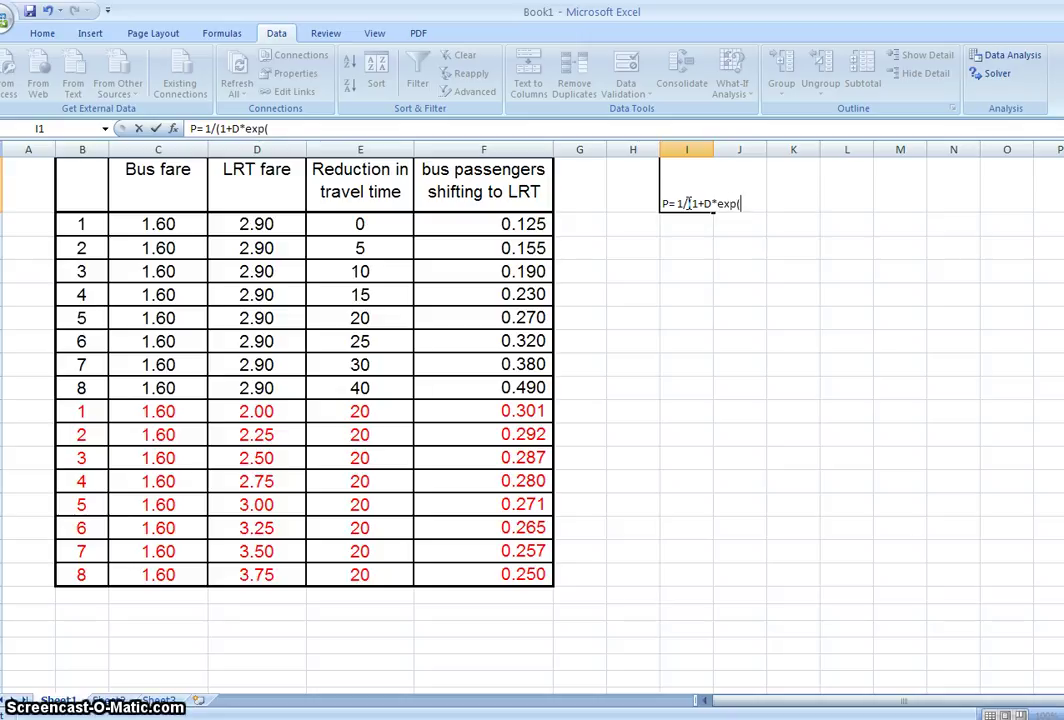
pyautogui.write('alpha')
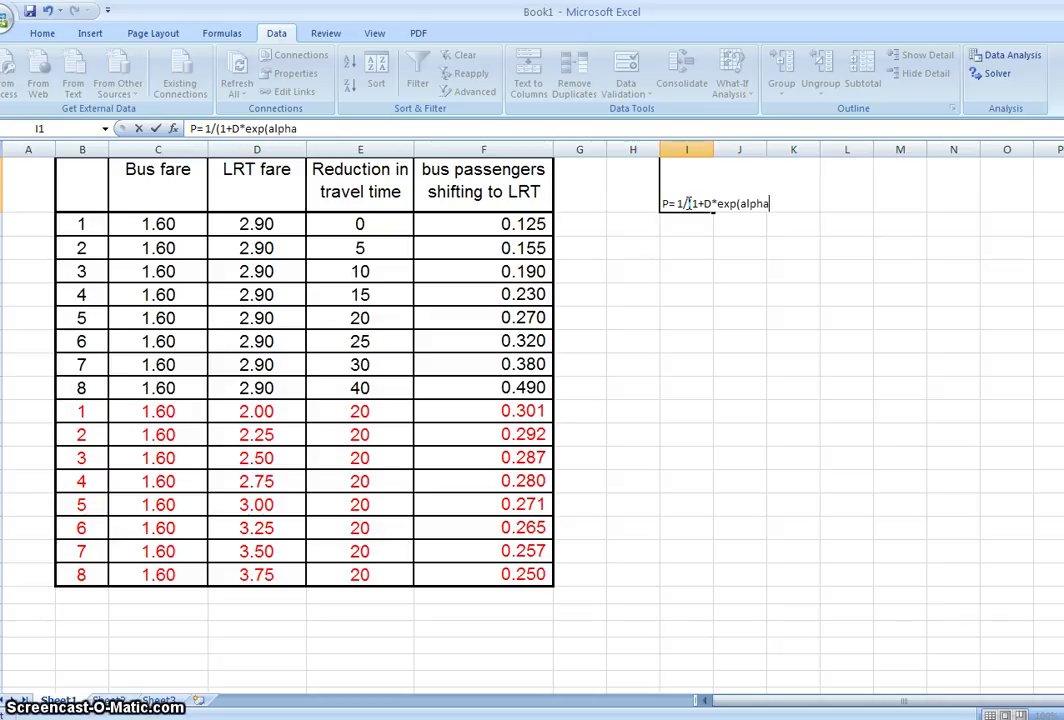
pyautogui.write(' X =')
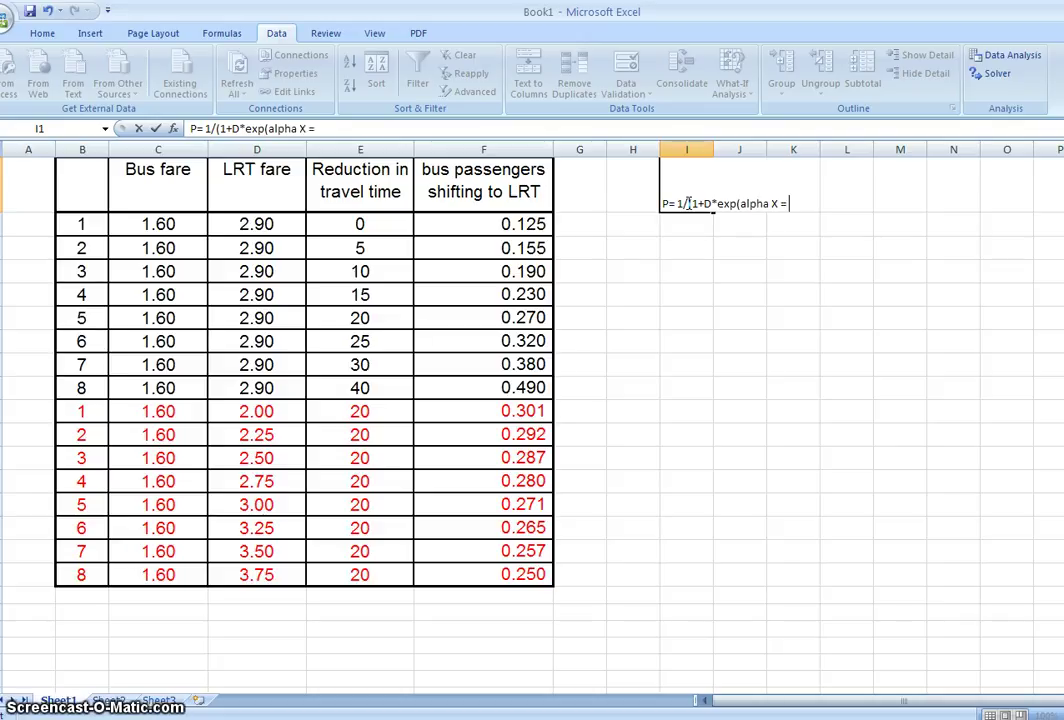
pyautogui.write(' beta ')
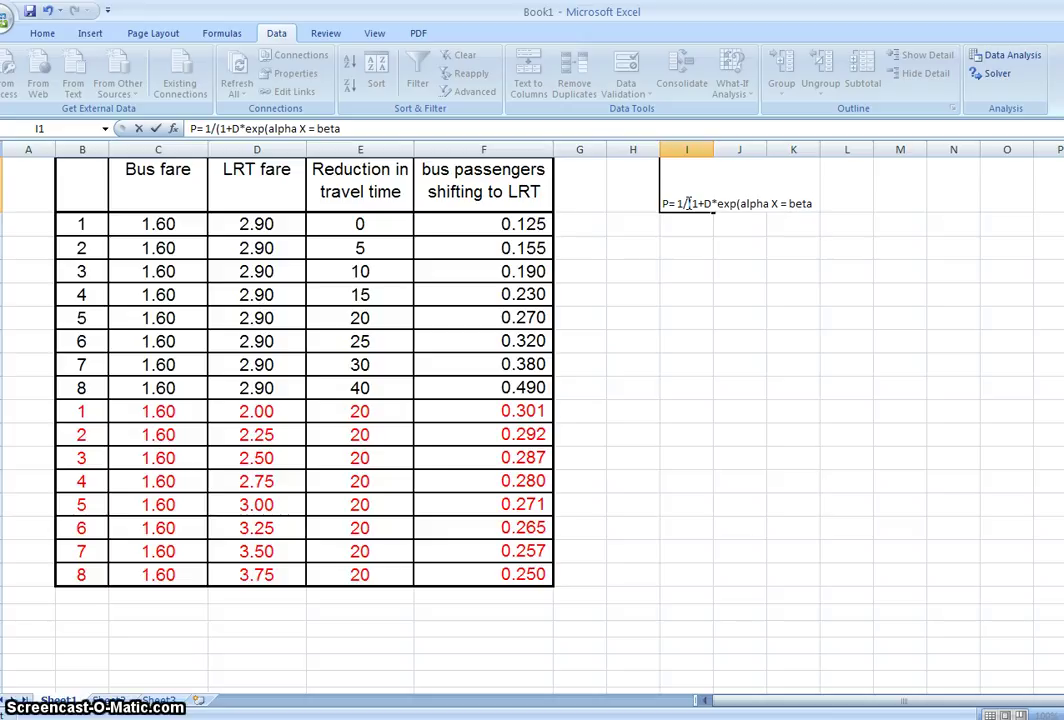
pyautogui.write('Y)')
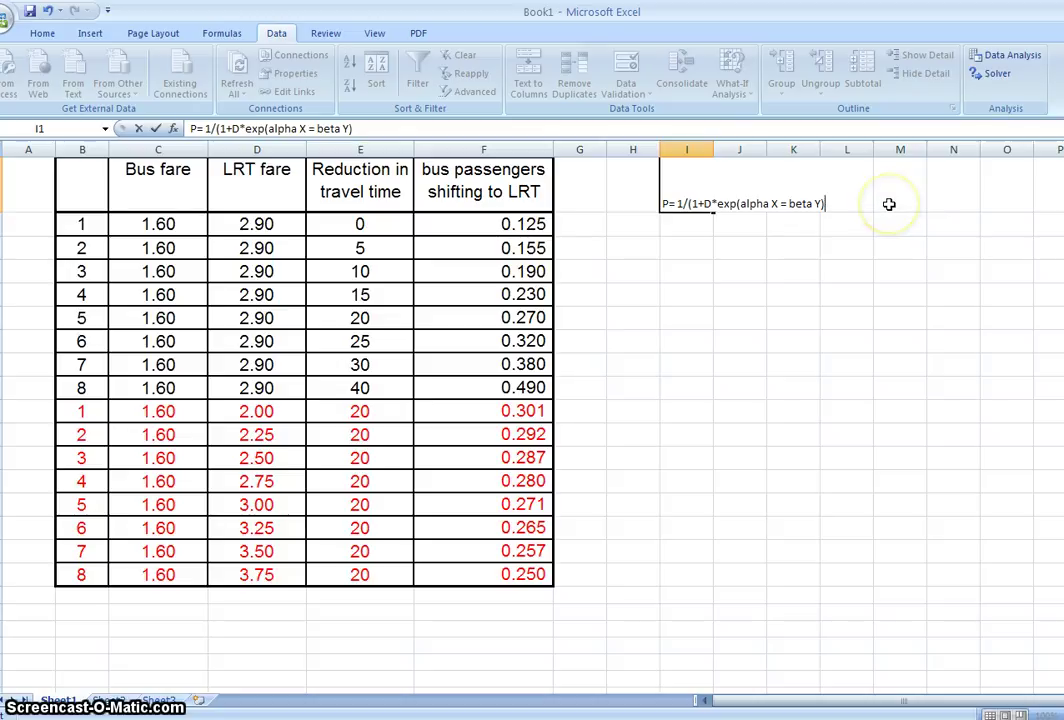
pyautogui.write(')')
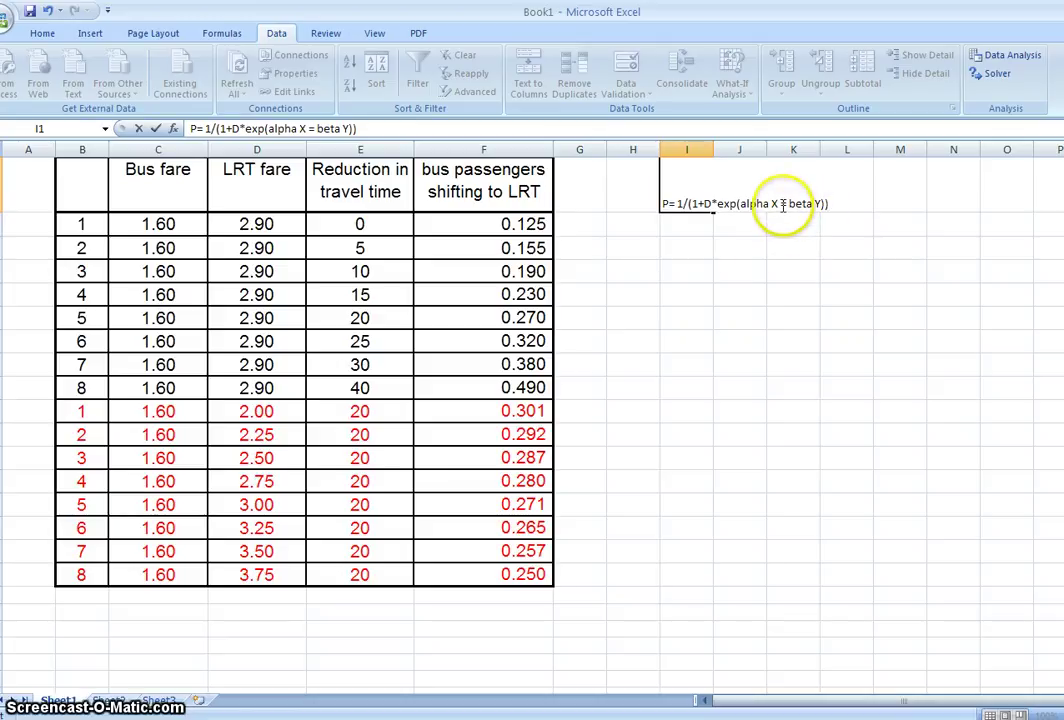
# Replace the equals sign between alpha X and beta Y in the I1 equation with a plus sign.
pyautogui.moveTo(780, 204); pyautogui.dragTo(787, 204)
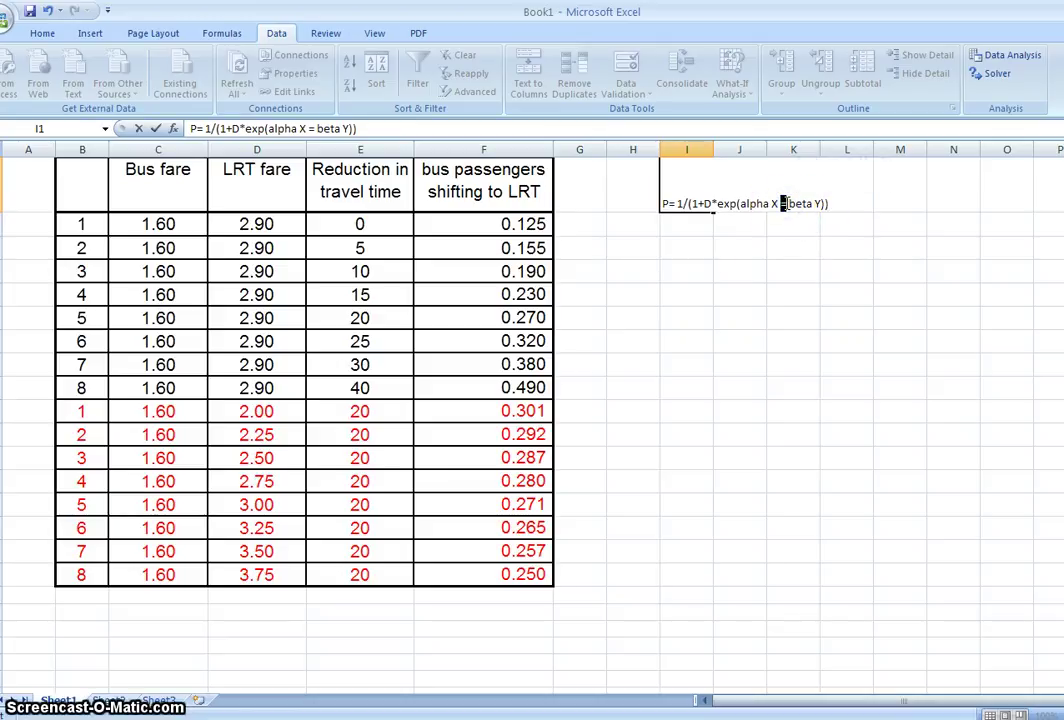
pyautogui.write('+')
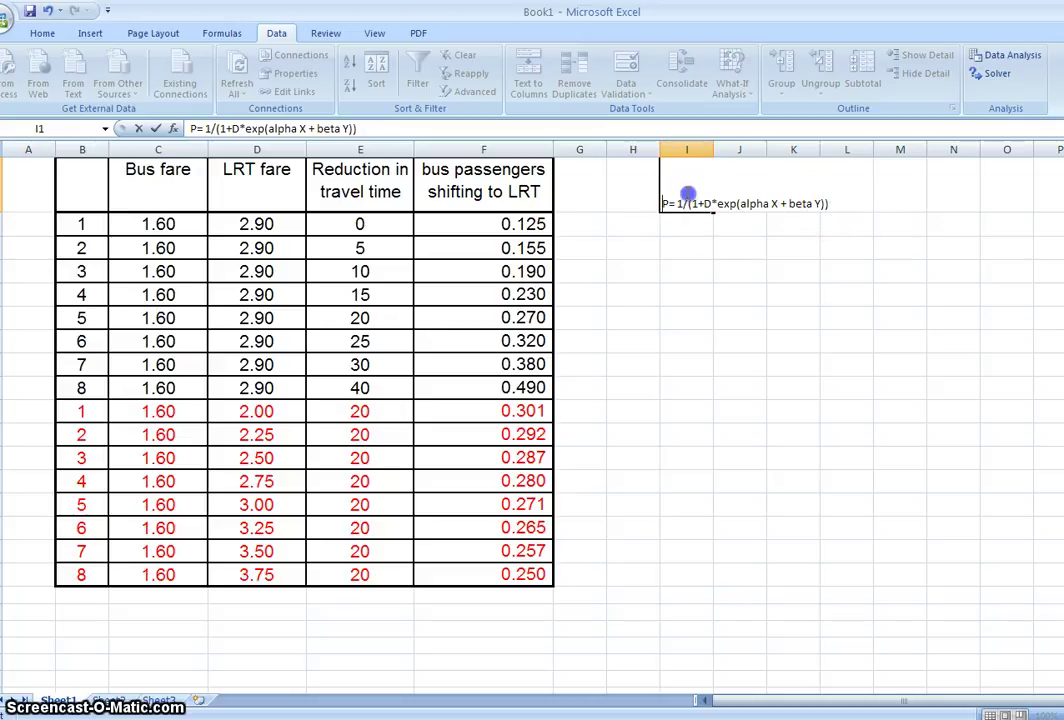
pyautogui.click(719, 246)
# Replace the equation in I1 with the header "ln((1-P/P)" and widen column I to fit it on one line.
pyautogui.click(690, 193)
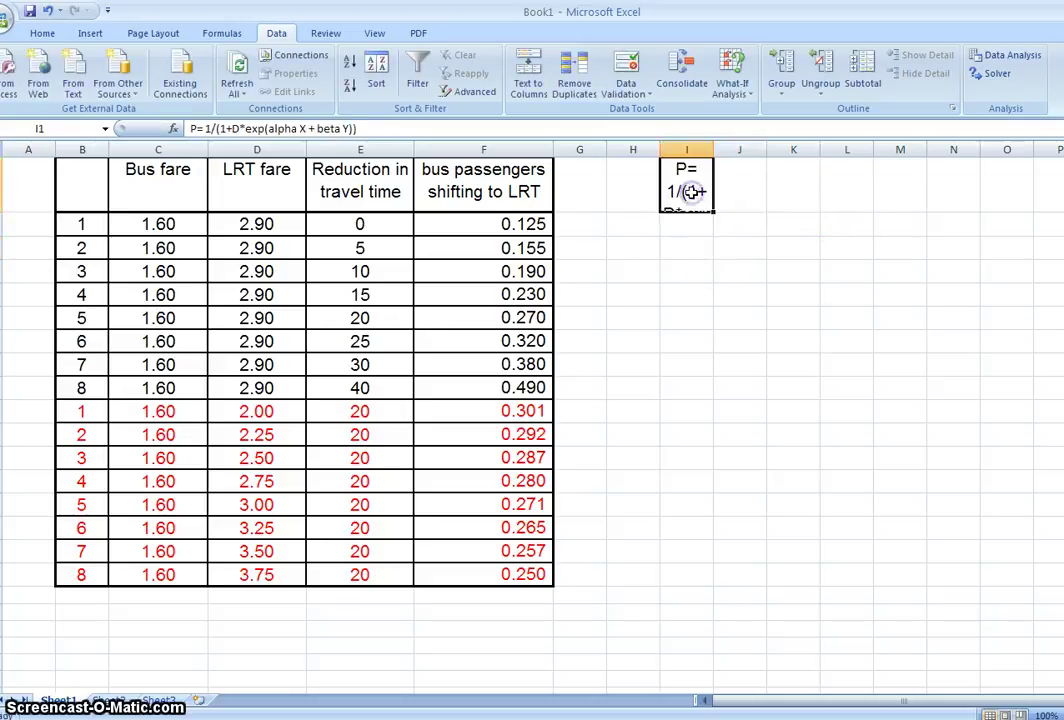
pyautogui.press('Delete')
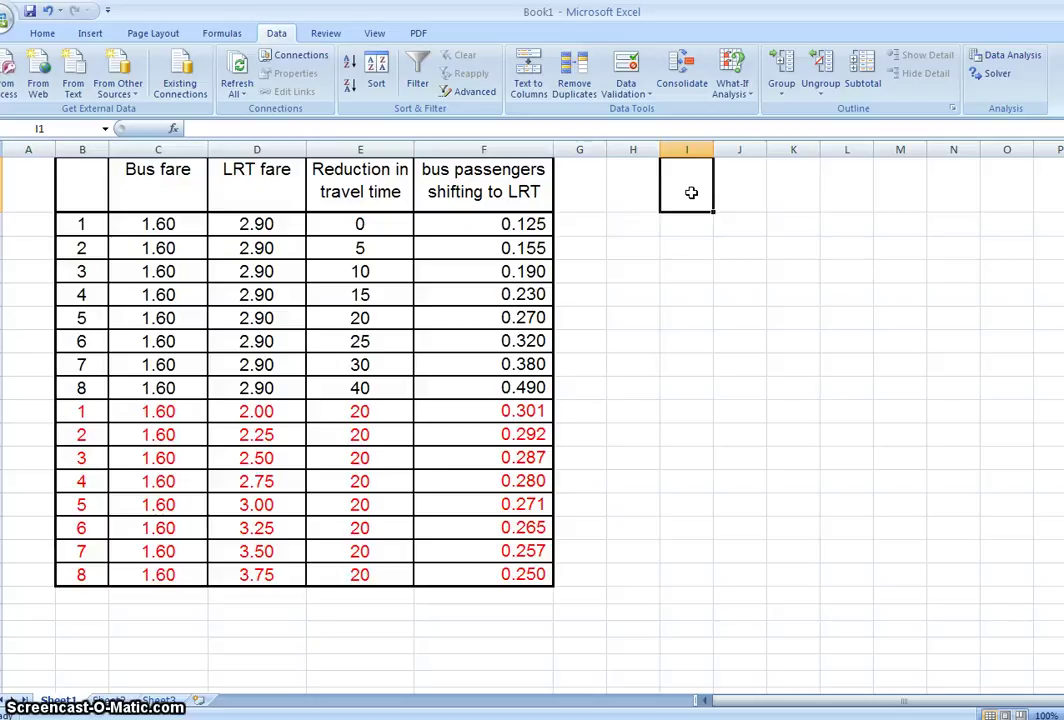
pyautogui.write('In')
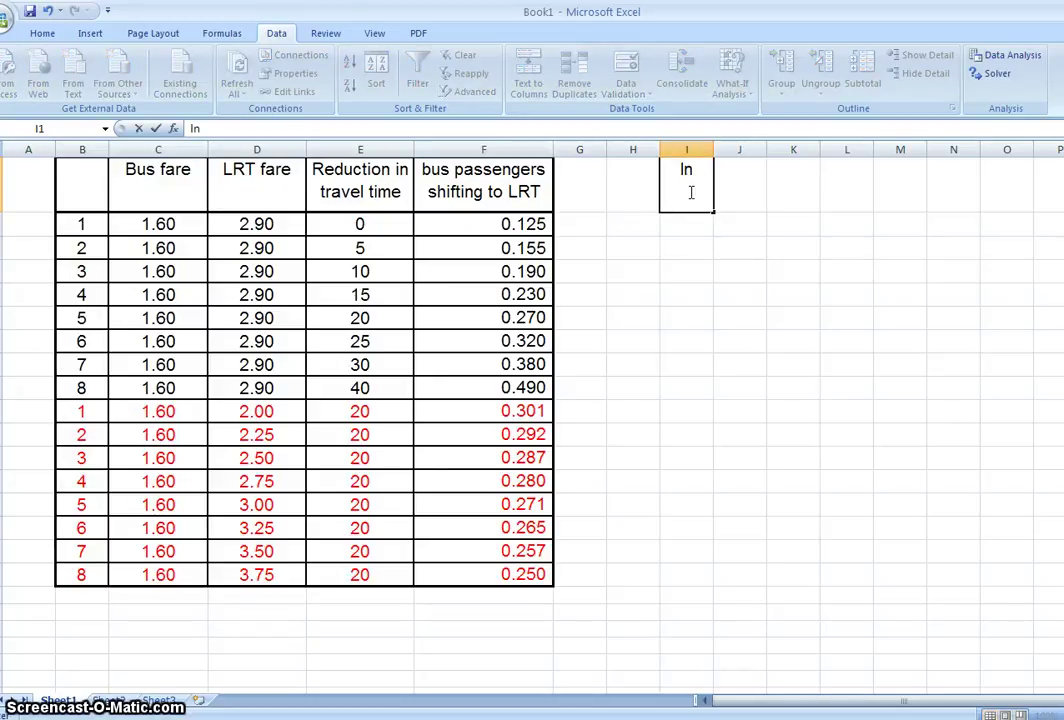
pyautogui.write('(')
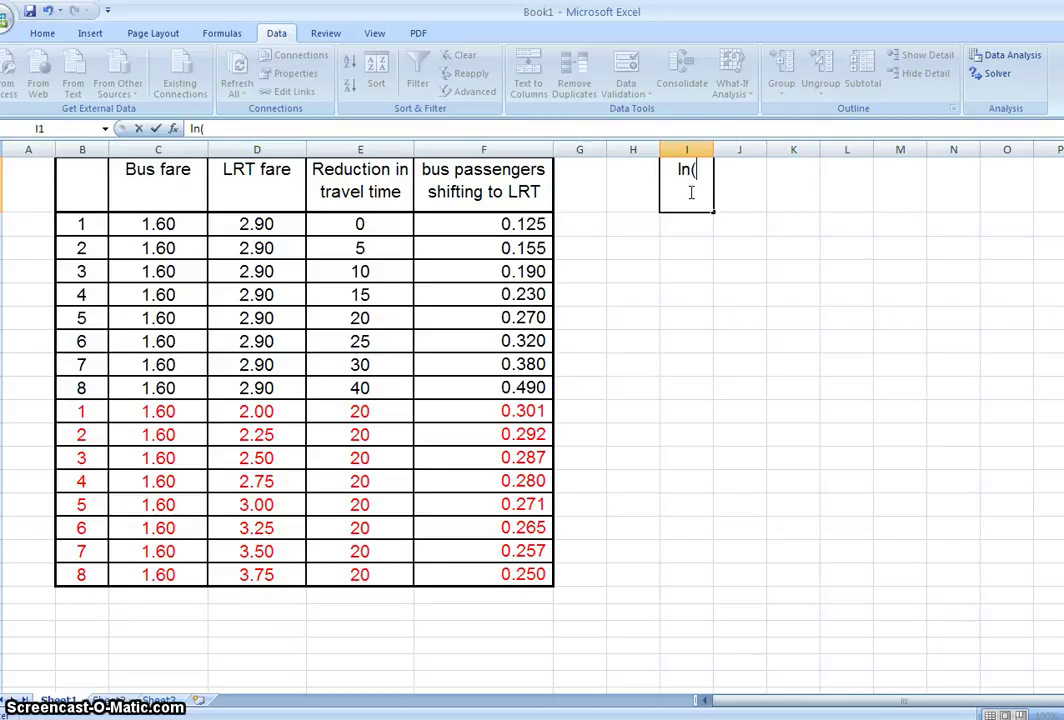
pyautogui.write('(')
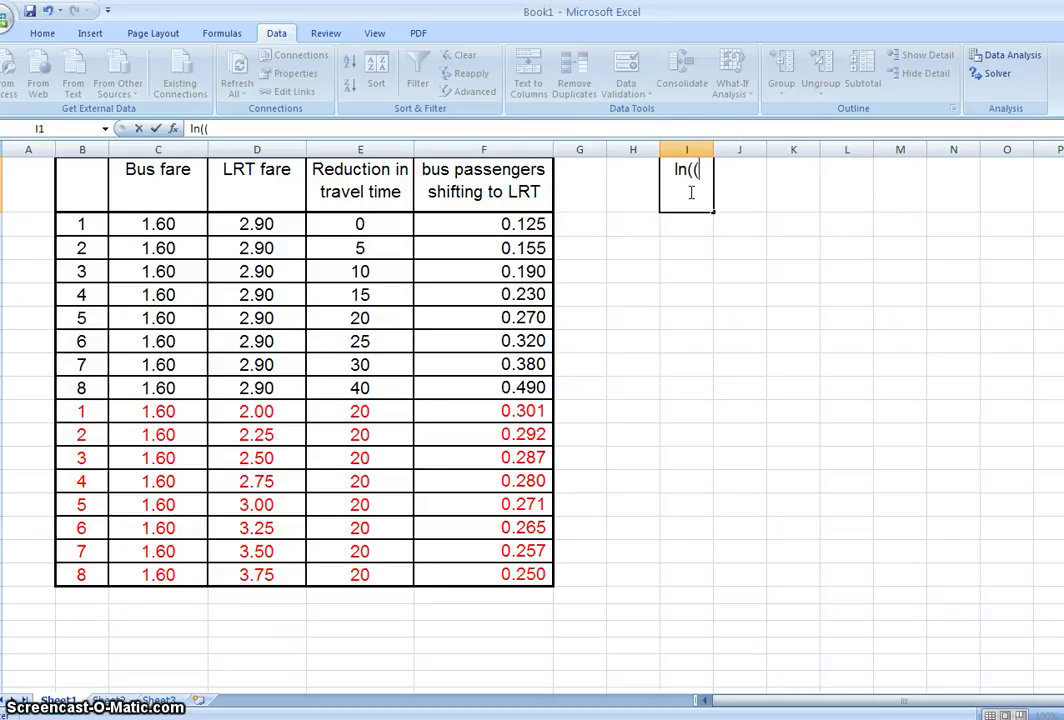
pyautogui.write('1-')
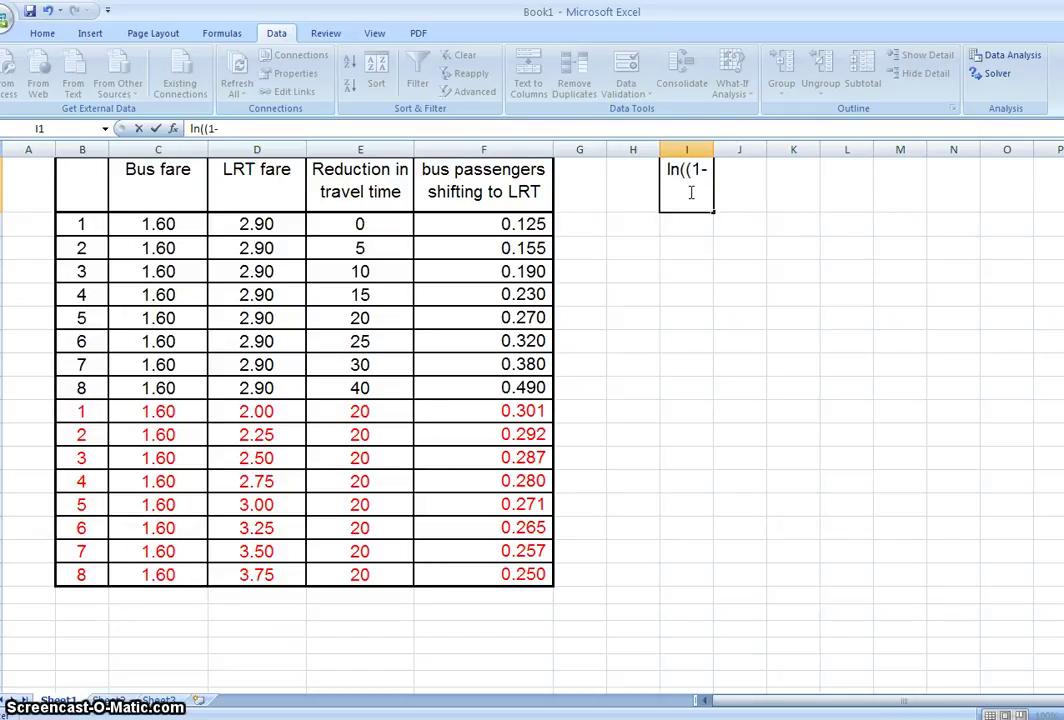
pyautogui.write(')')
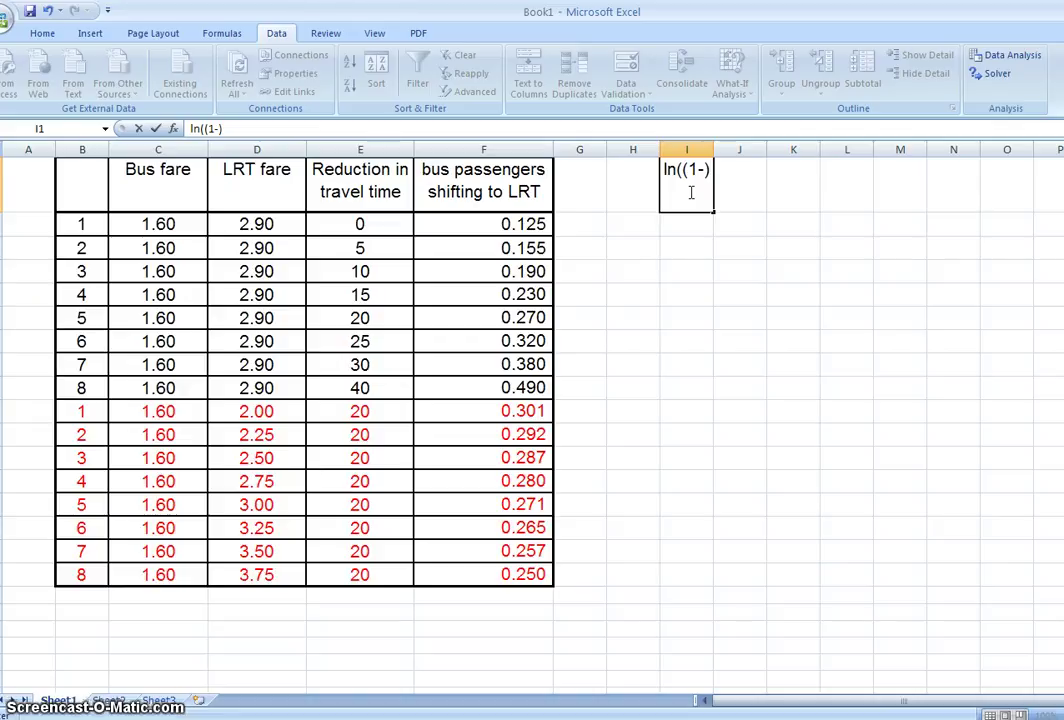
pyautogui.press('BackSpace')
pyautogui.write('P/')
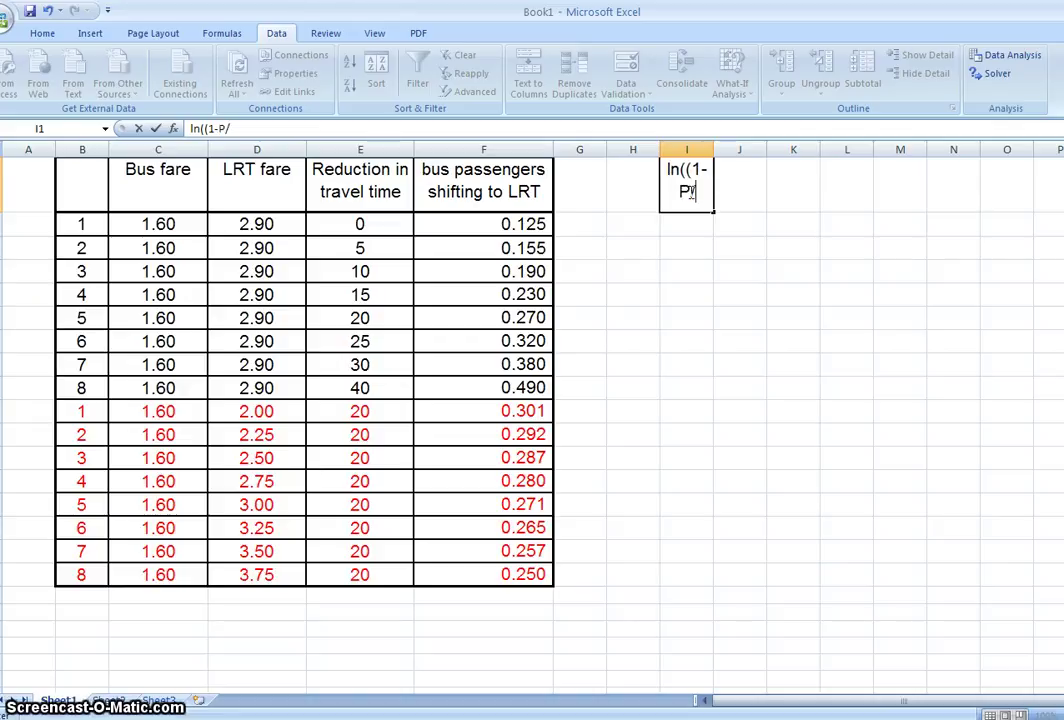
pyautogui.write(')')
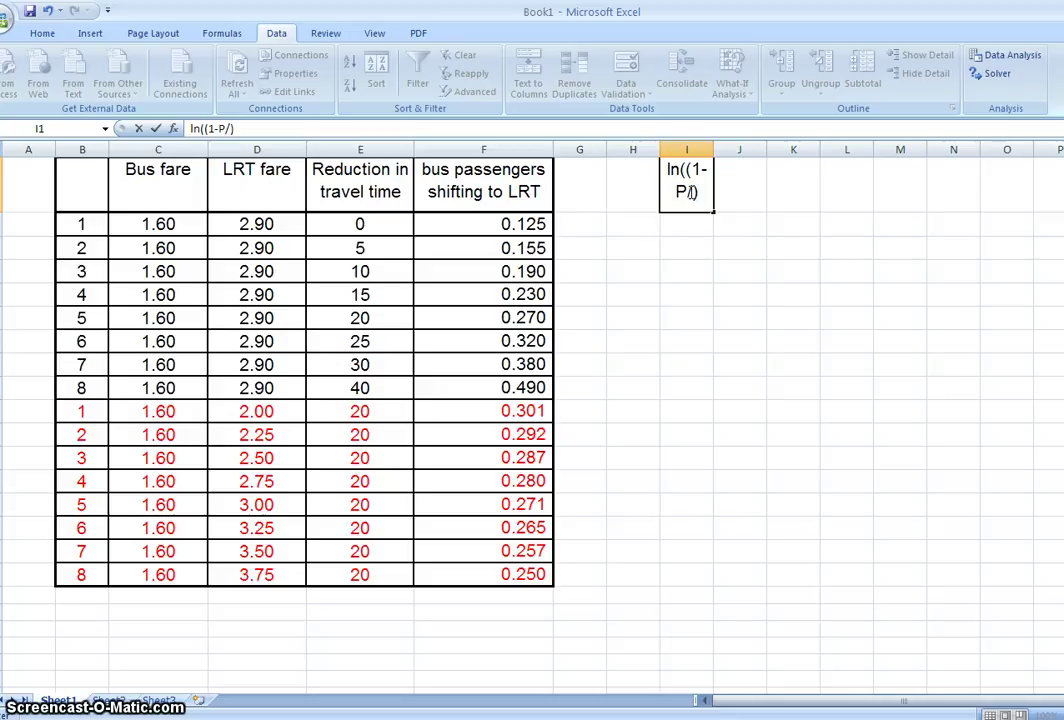
pyautogui.press('BackSpace')
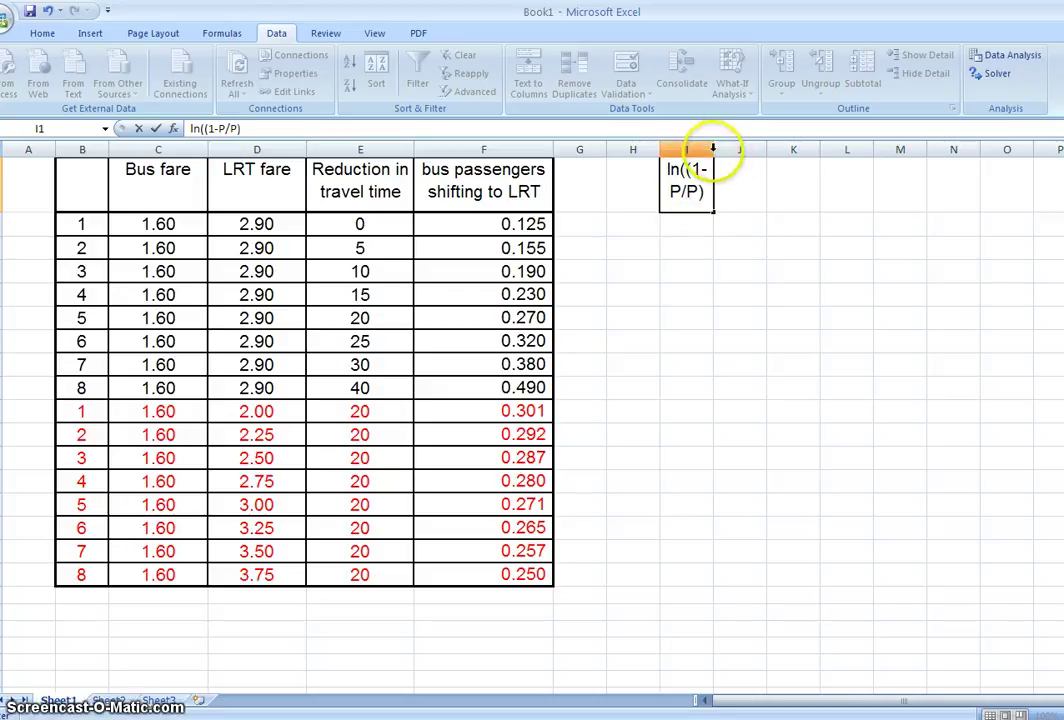
pyautogui.click(793, 225)
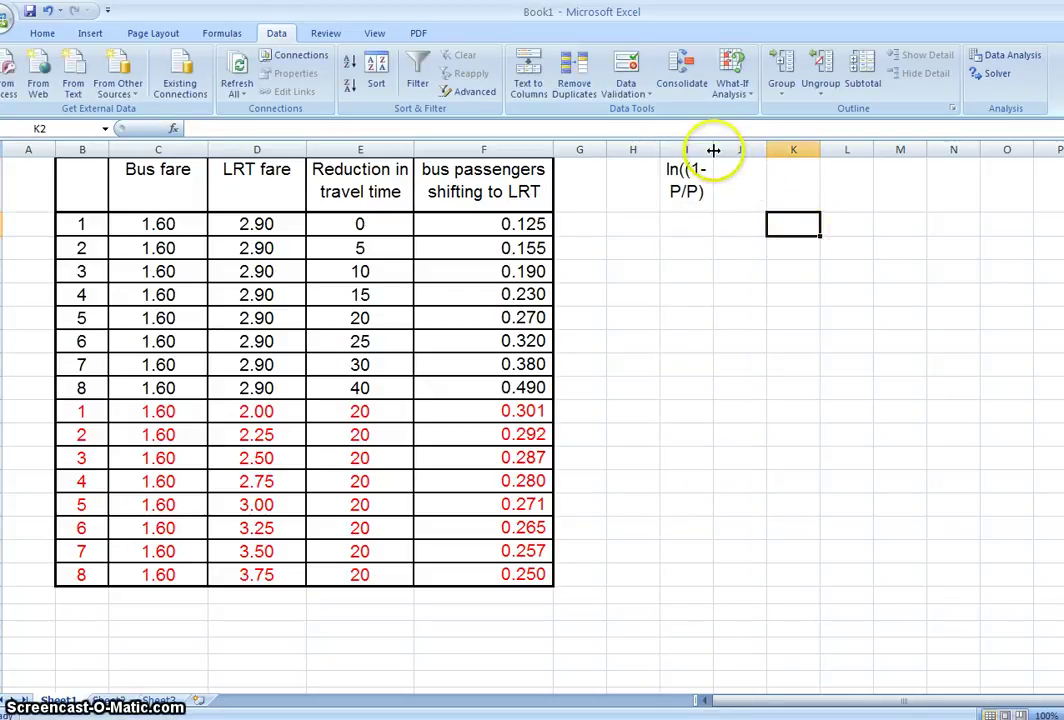
pyautogui.moveTo(713, 150); pyautogui.dragTo(751, 151)
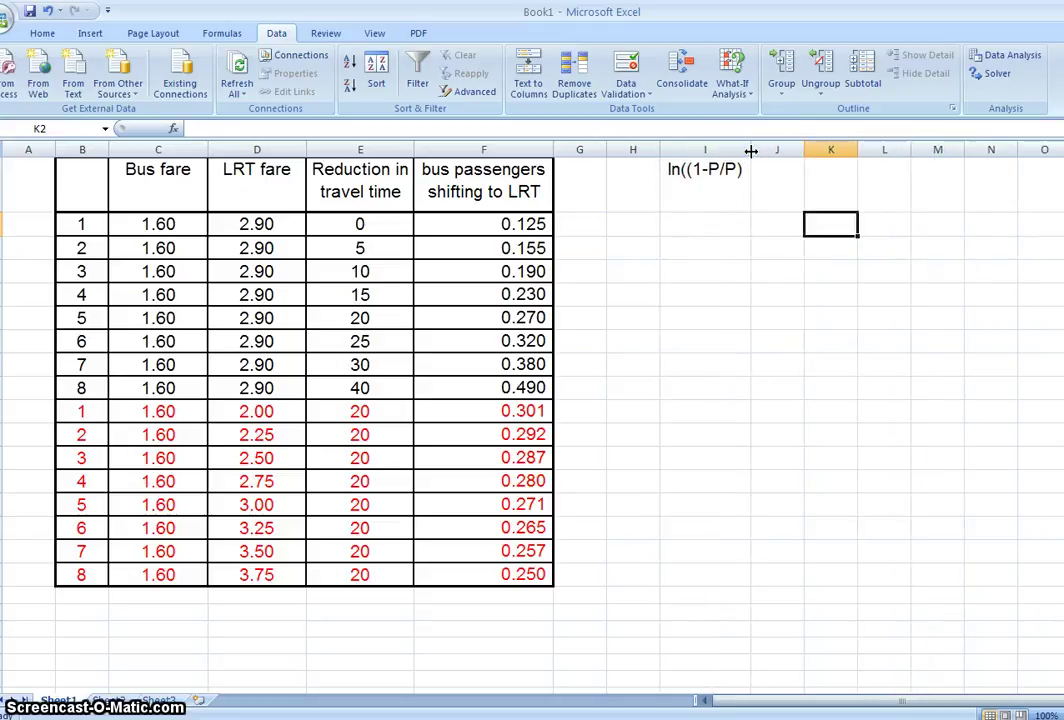
# Enter the header "Fare Differences" in J1 and widen columns J and K so the header fits.
pyautogui.click(782, 184)
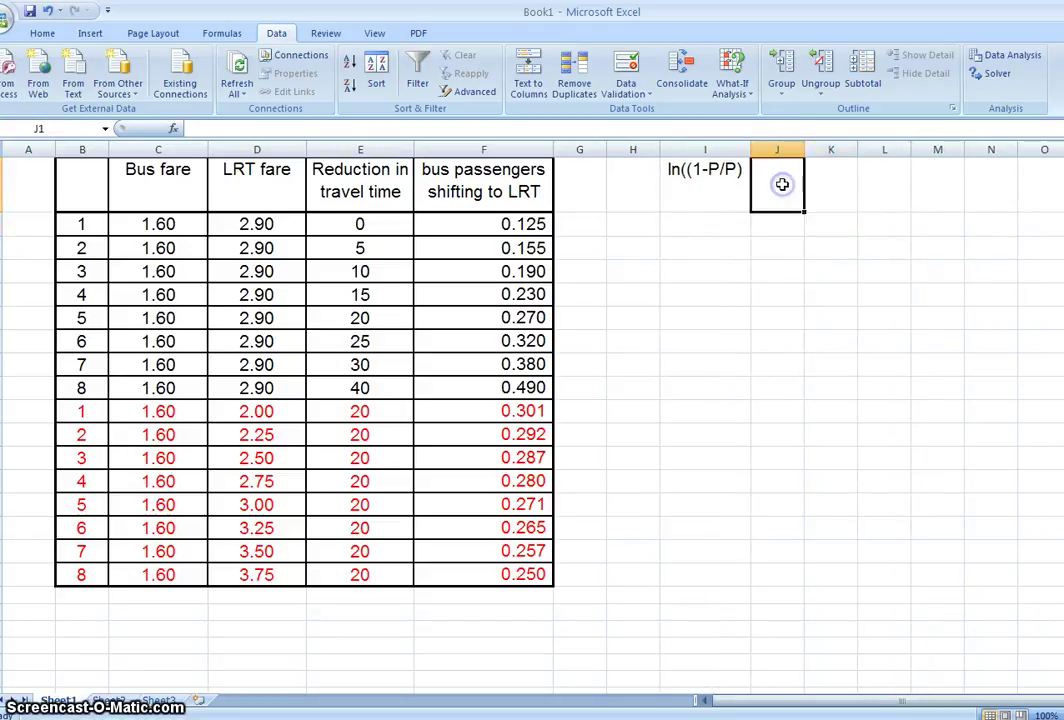
pyautogui.write('Fare Differenc')
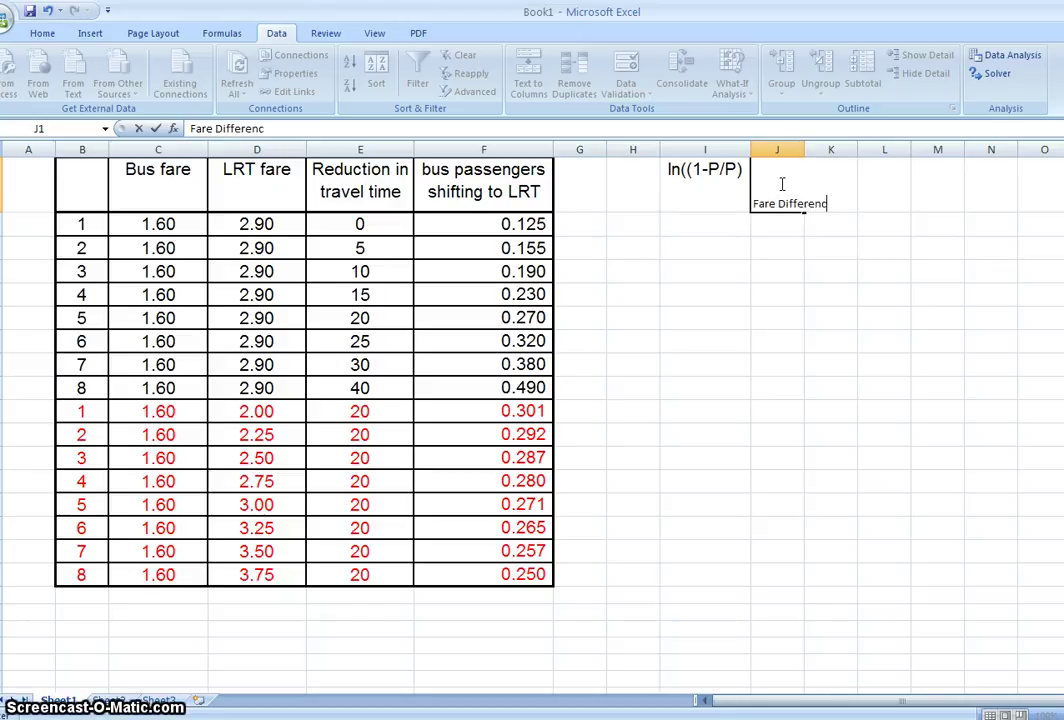
pyautogui.press('Return')
pyautogui.click(782, 184)
pyautogui.hotkey('ctrl', 'c')
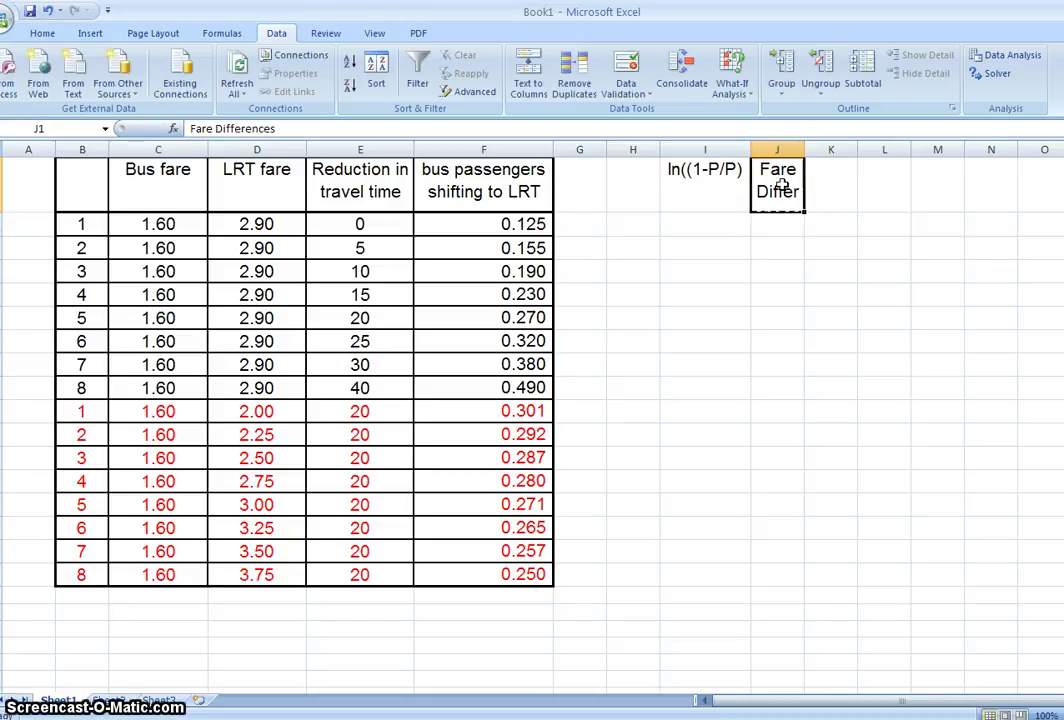
pyautogui.moveTo(806, 150); pyautogui.dragTo(937, 151)
# Enter the header "Reduction in Travel Time" in K1 and widen column K so it fits on two lines.
pyautogui.click(880, 180)
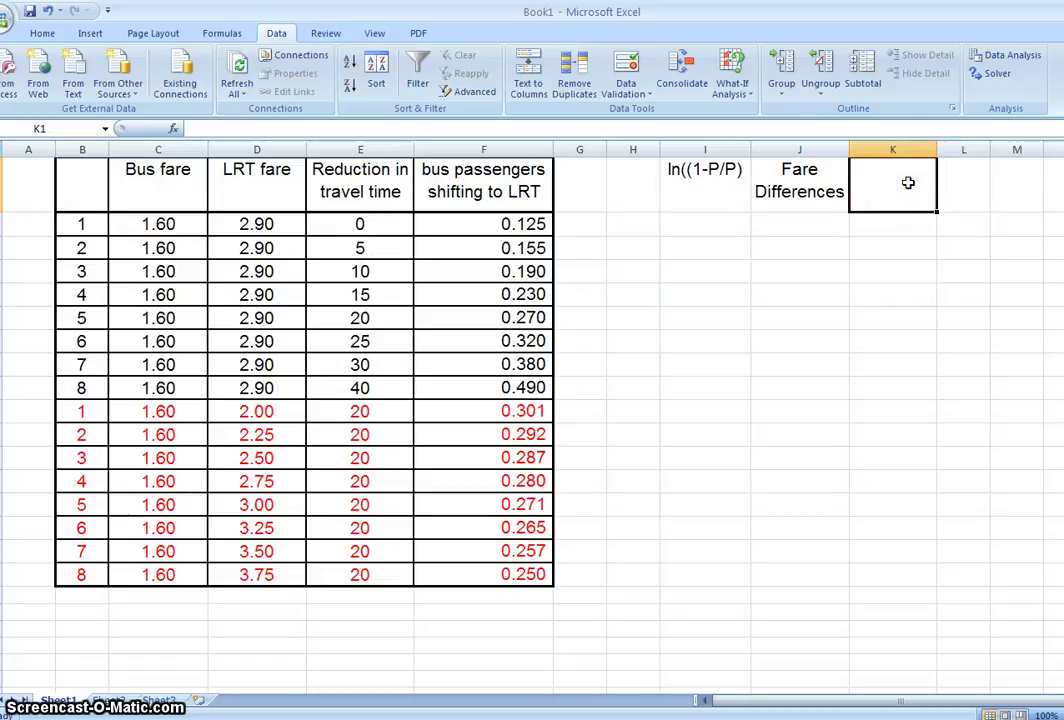
pyautogui.write('Reduc')
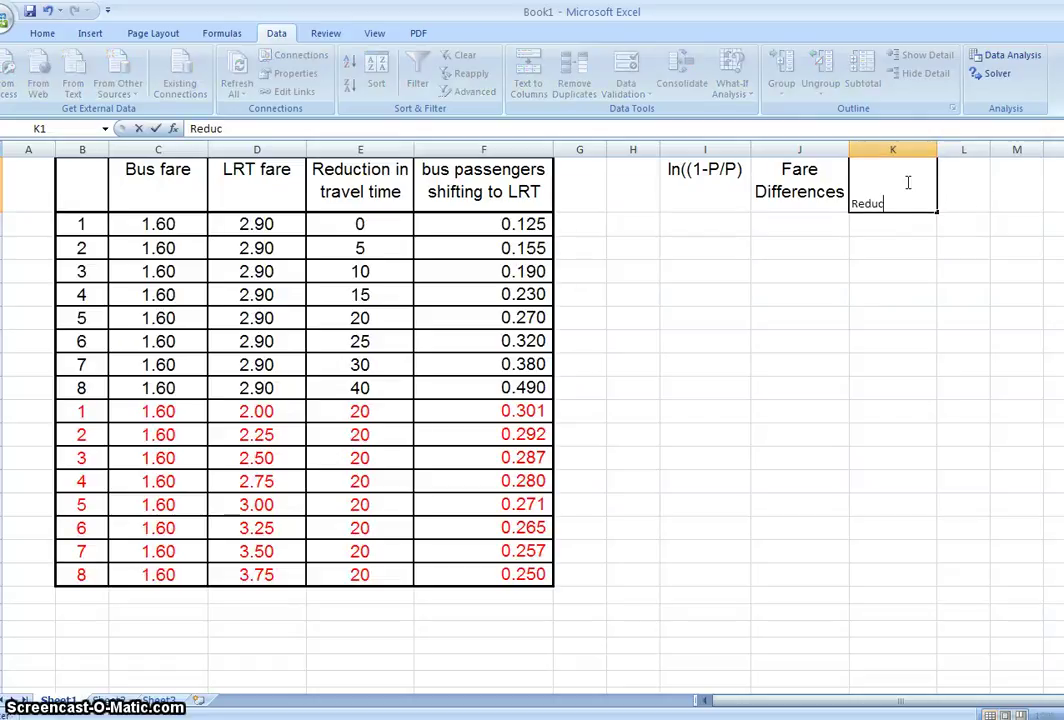
pyautogui.write('tion in Trave')
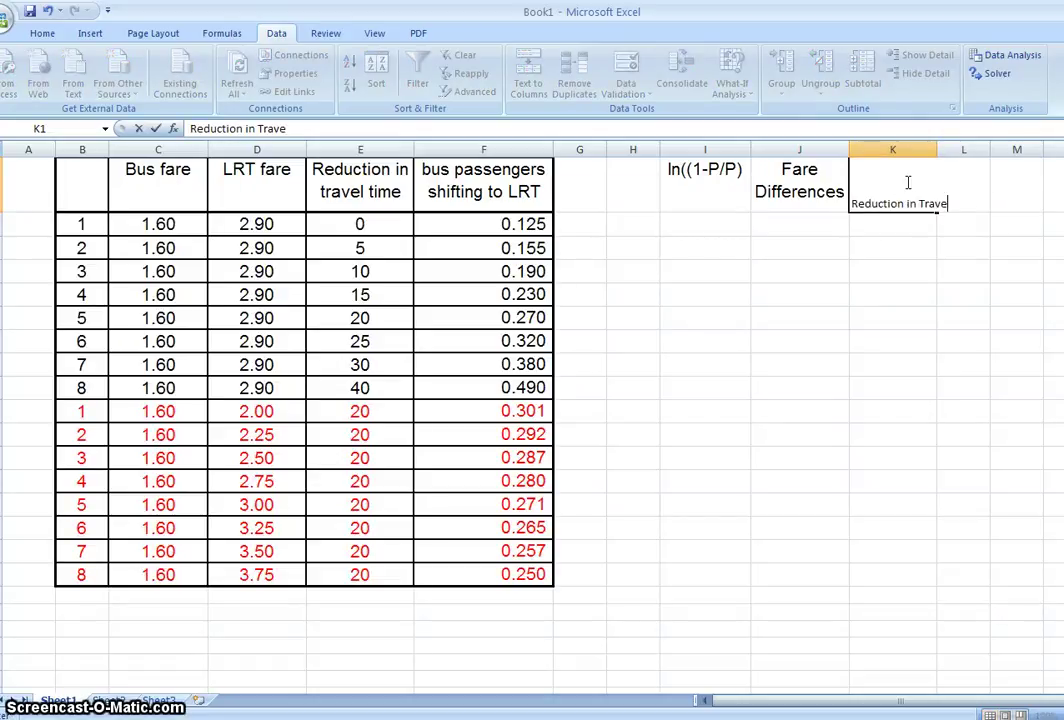
pyautogui.write('l Time')
pyautogui.press('Return')
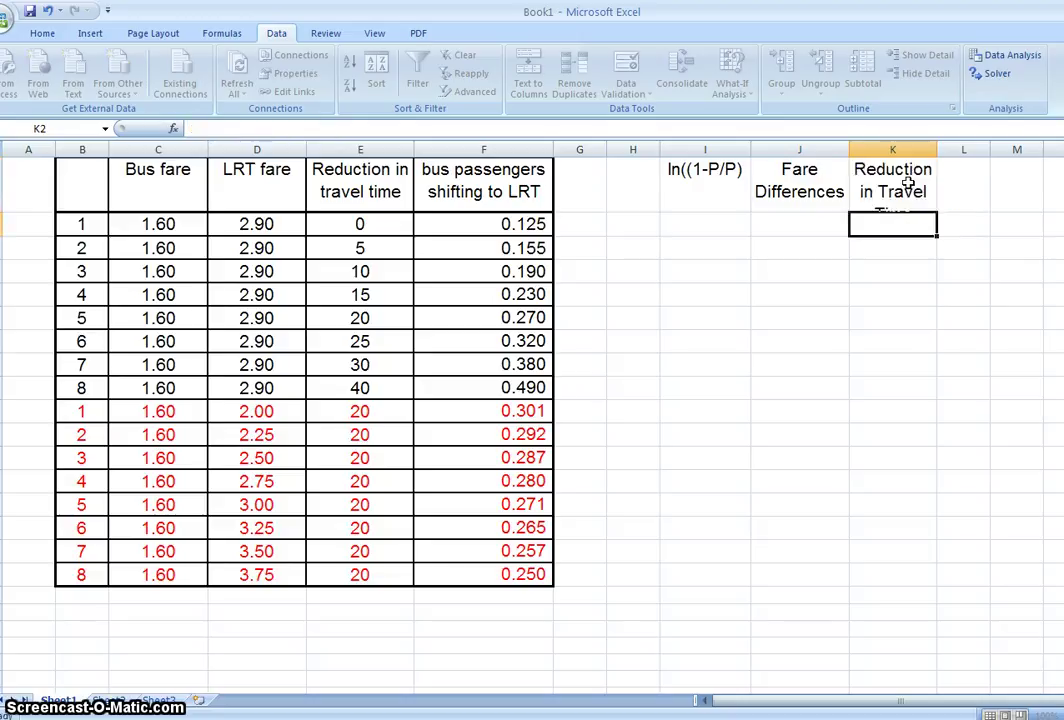
pyautogui.moveTo(941, 149); pyautogui.dragTo(967, 150)
pyautogui.click(905, 271)
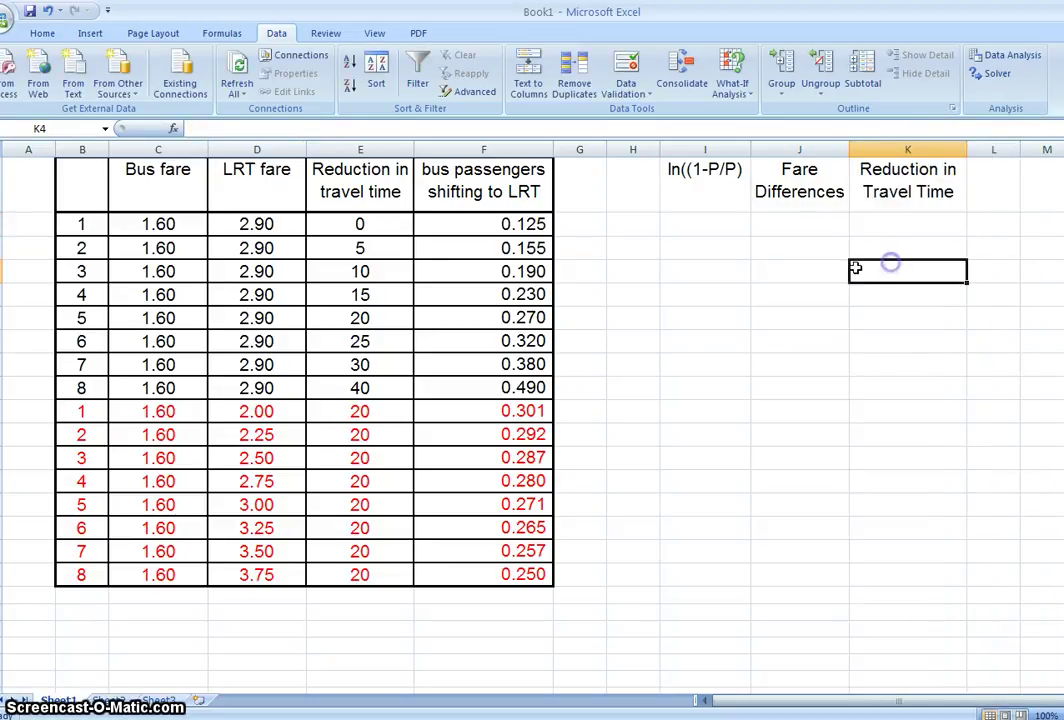
# Calculate the first fare difference in J2 as LRT fare minus bus fare with the formula =D2-C2.
pyautogui.click(803, 226)
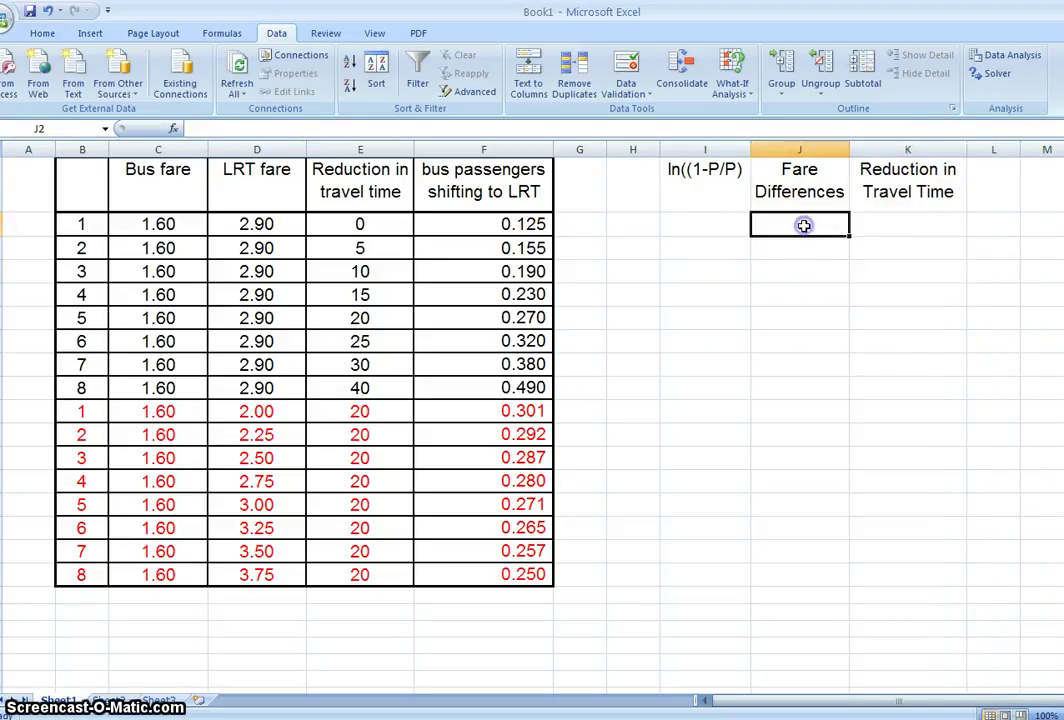
pyautogui.write('=')
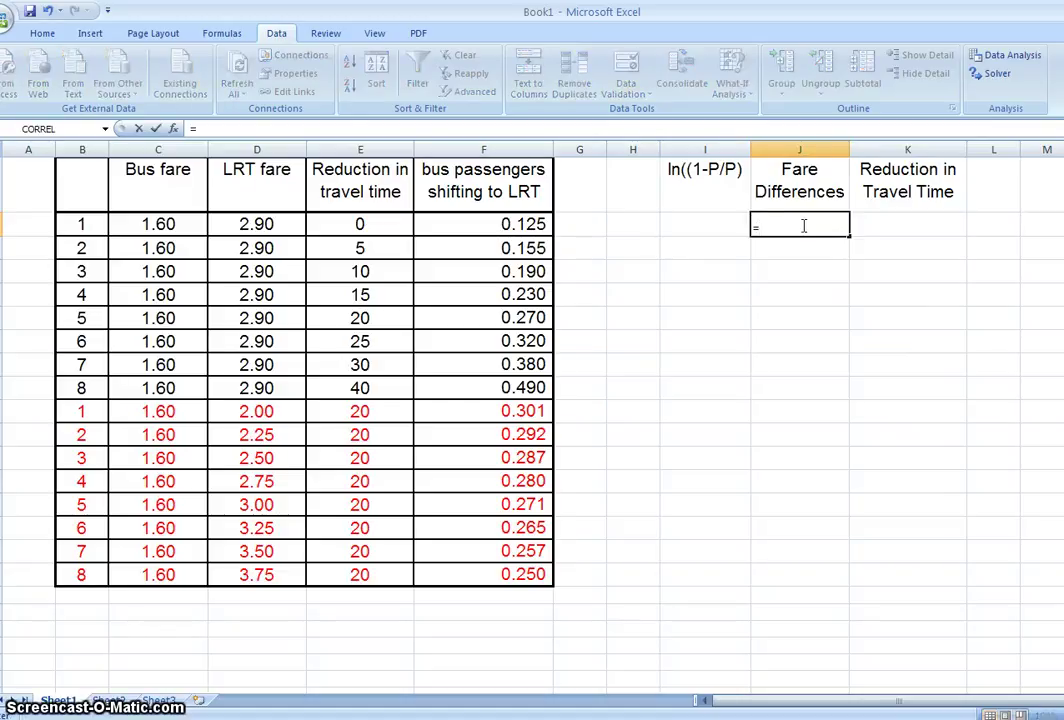
pyautogui.click(286, 223)
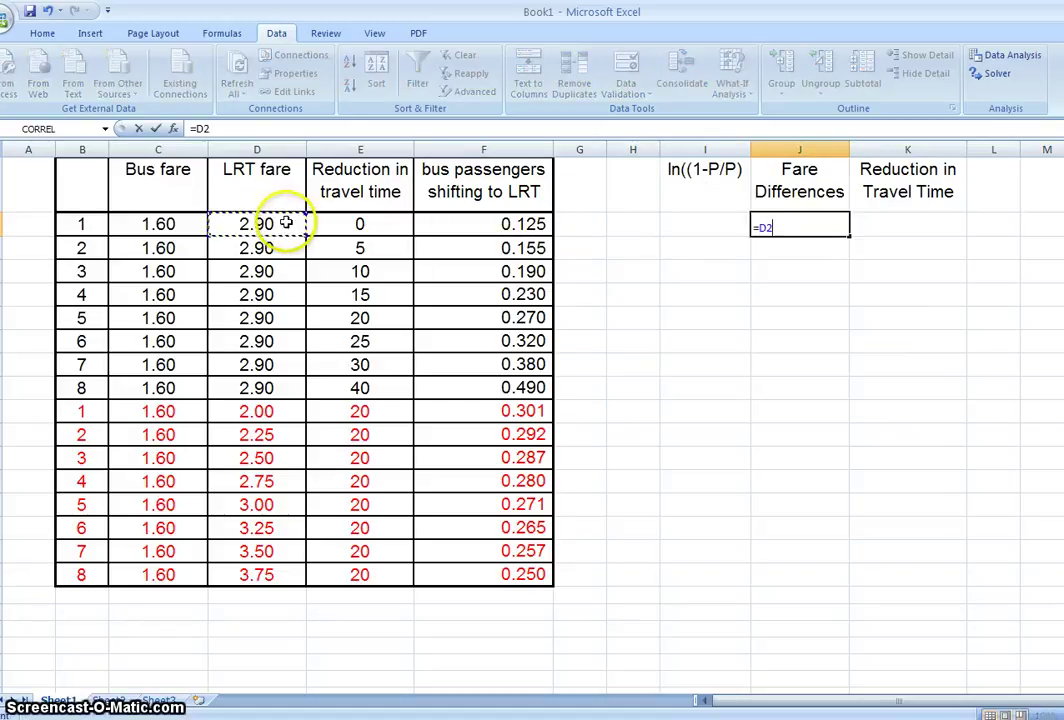
pyautogui.write('-')
pyautogui.press('Left')
pyautogui.press('Left')
pyautogui.press('Left')
pyautogui.press('Left')
pyautogui.press('Left')
pyautogui.press('Left')
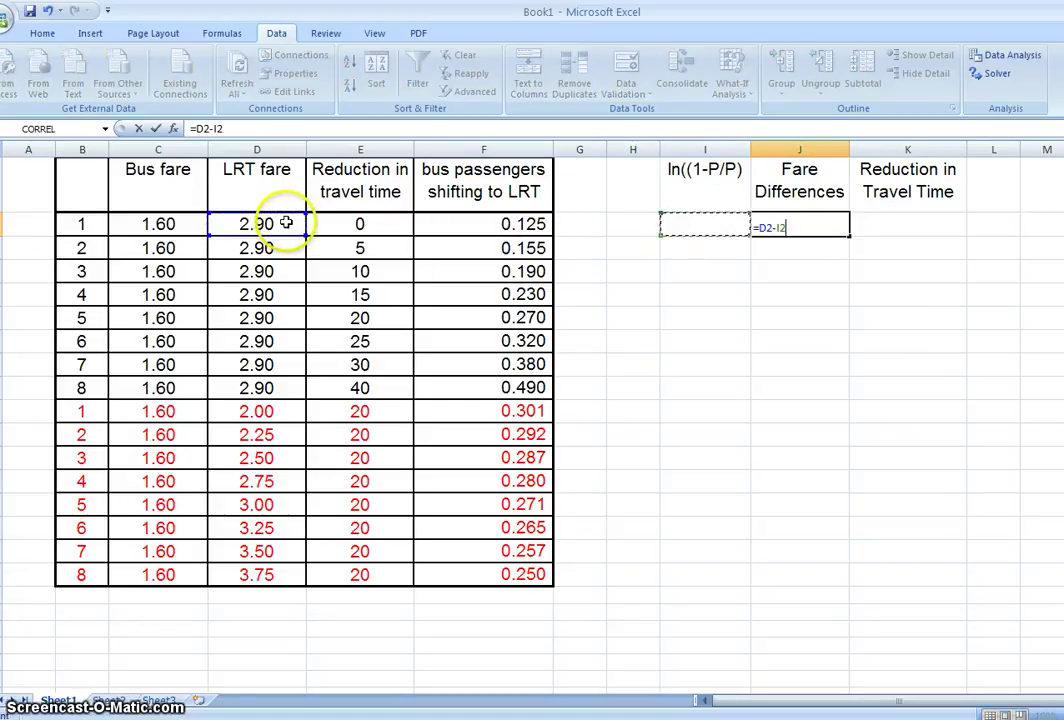
pyautogui.press('Left')
pyautogui.press('Return')
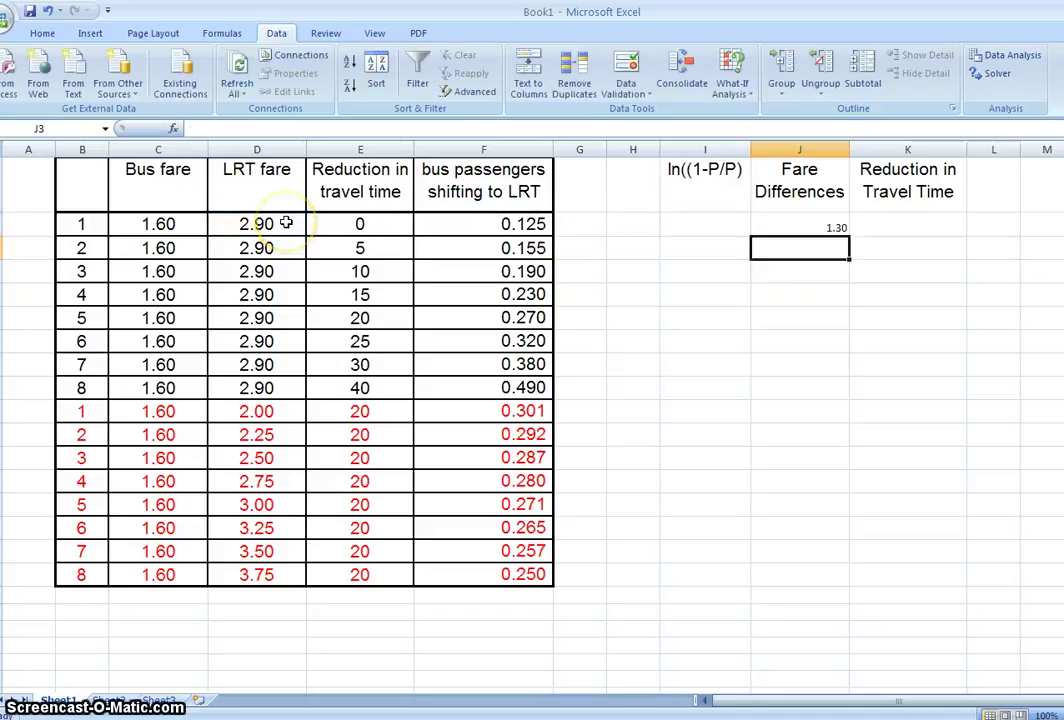
# Set the font size of the fare difference in J2 to 16.
pyautogui.click(794, 229)
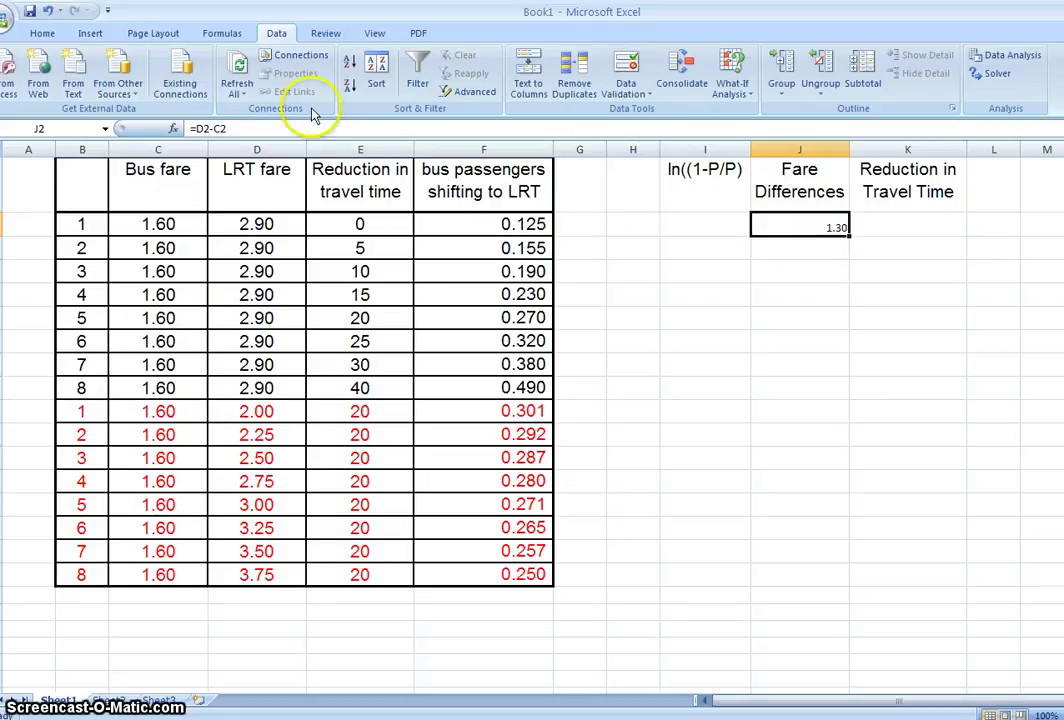
pyautogui.click(45, 35)
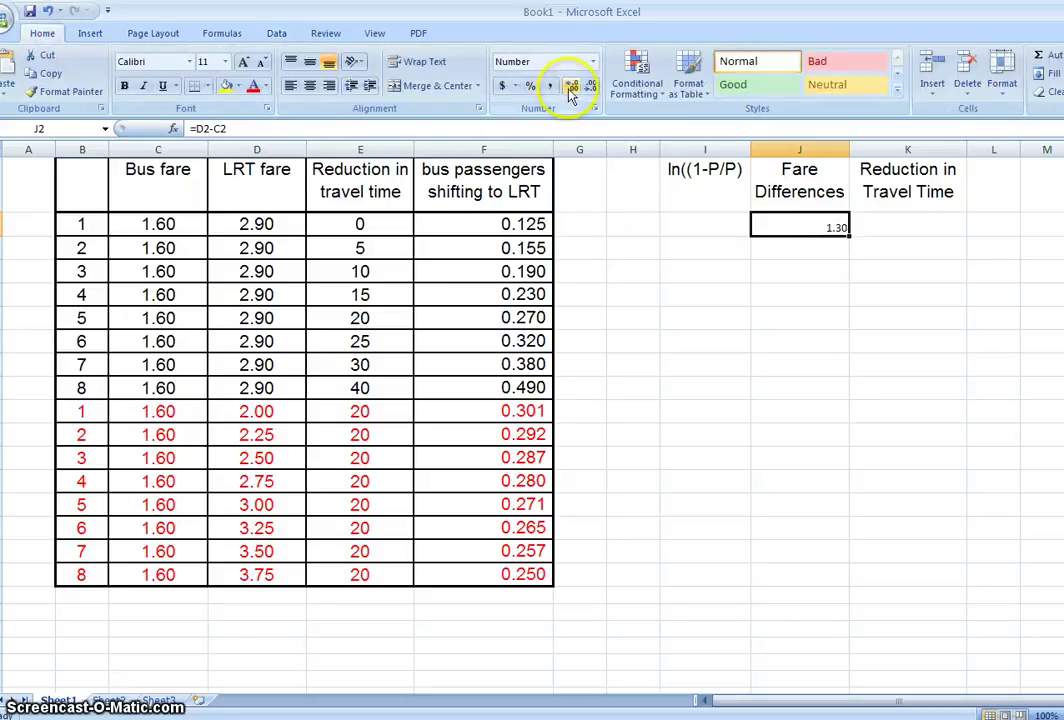
pyautogui.click(226, 62)
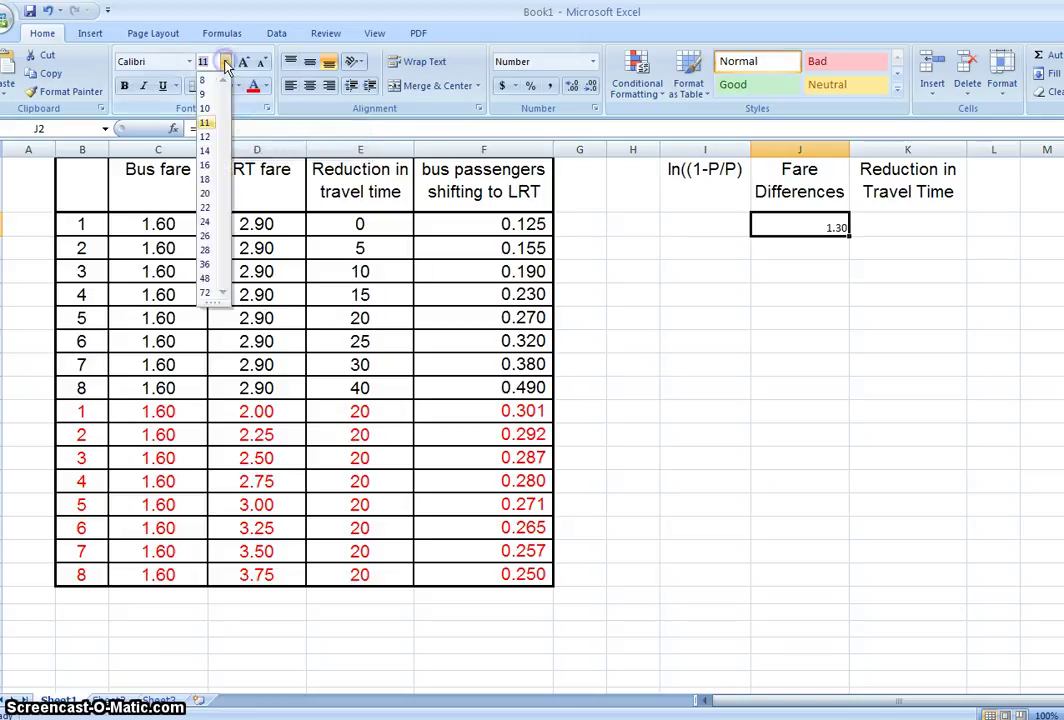
pyautogui.click(206, 165)
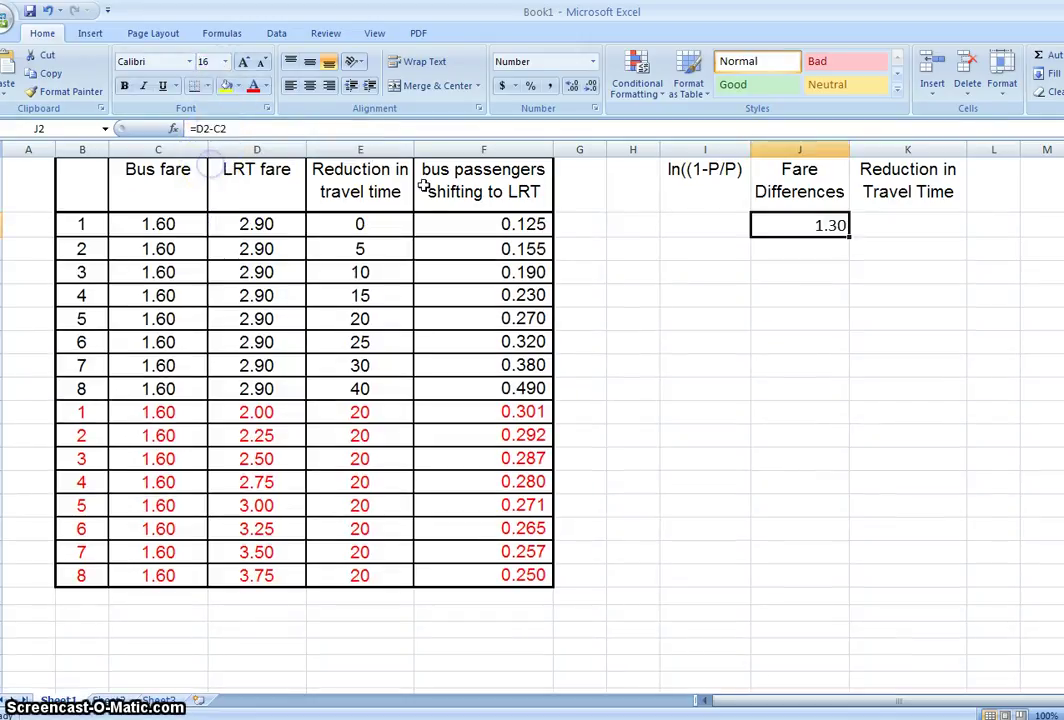
pyautogui.click(757, 313)
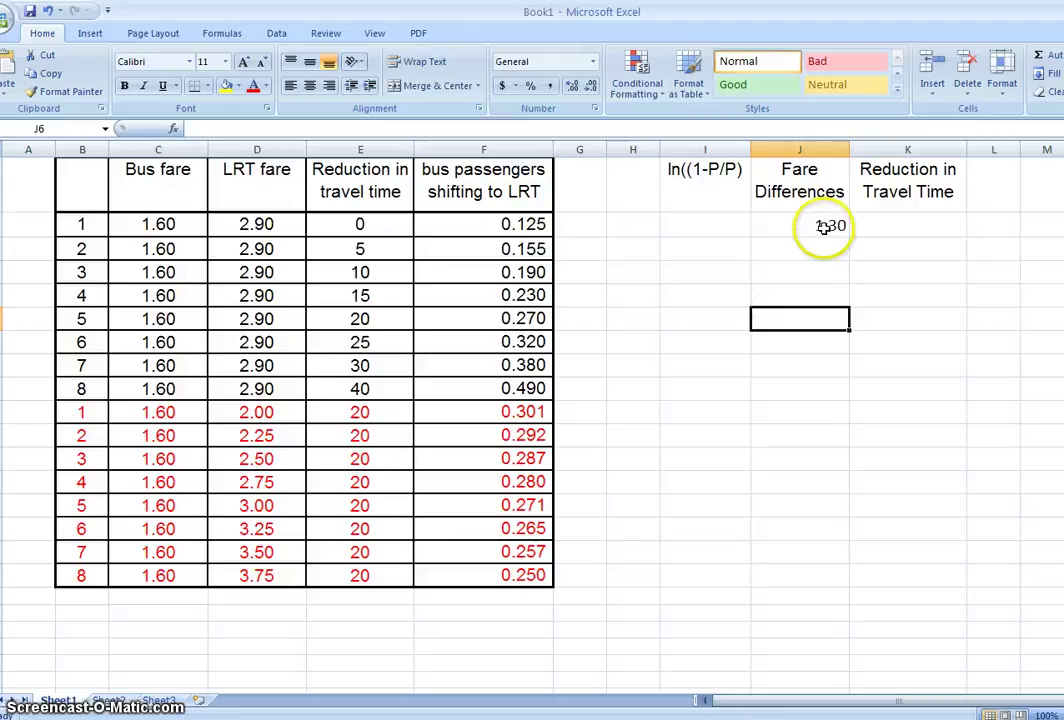
# Link K2 to the first travel time reduction in the fare table with the formula =E2.
pyautogui.click(890, 223)
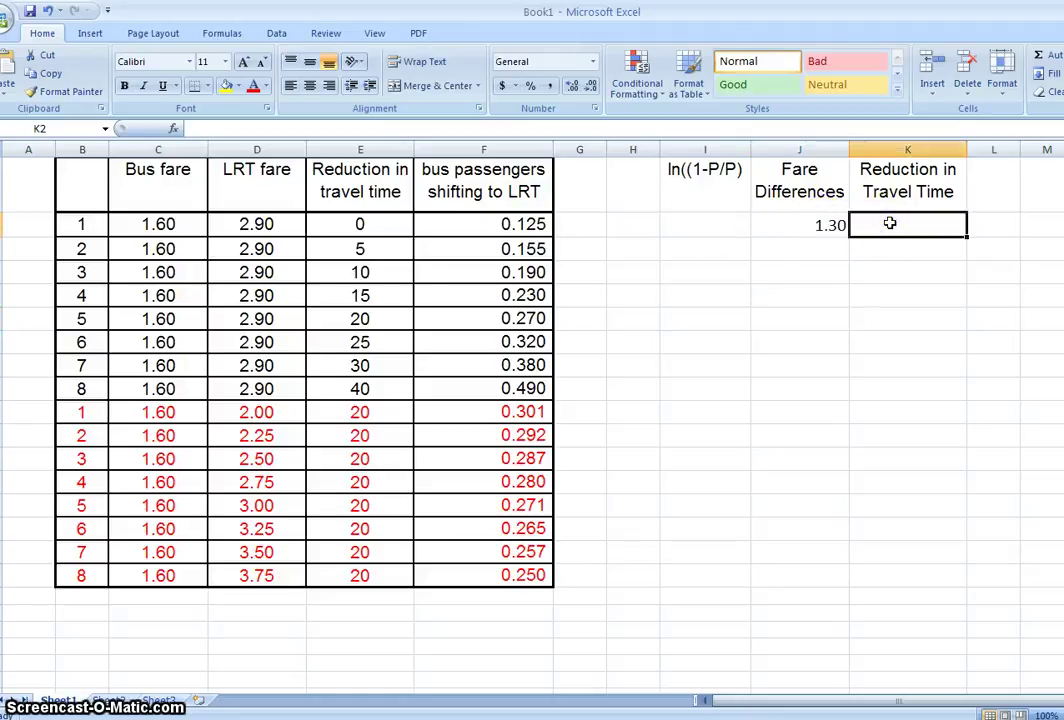
pyautogui.write('=')
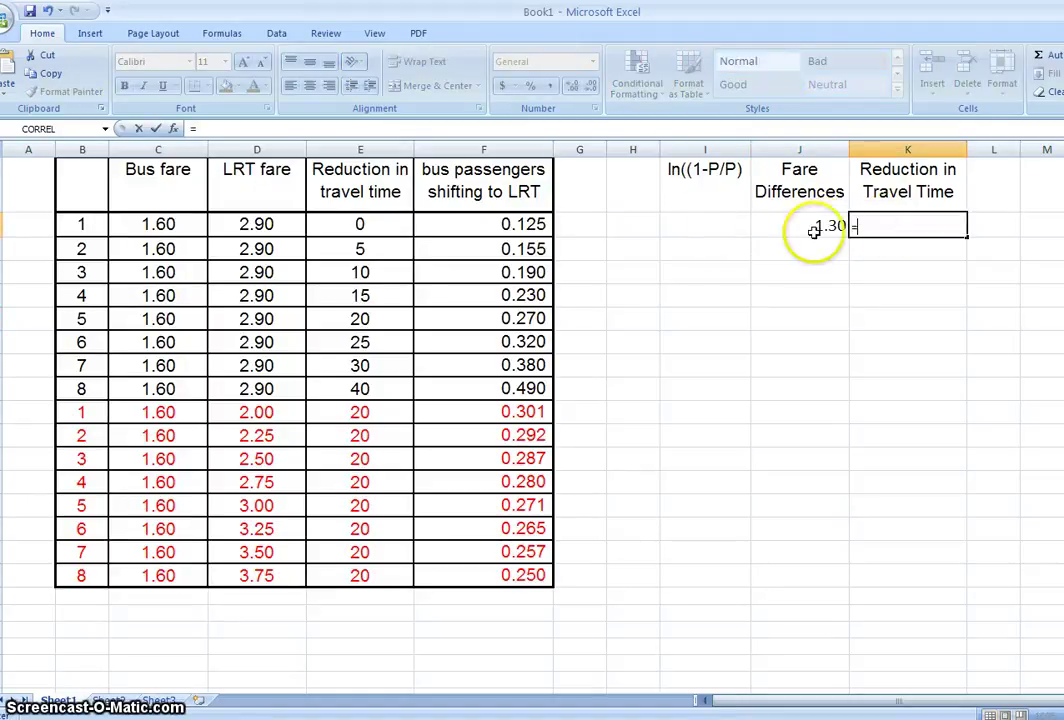
pyautogui.click(360, 223)
pyautogui.press('Return')
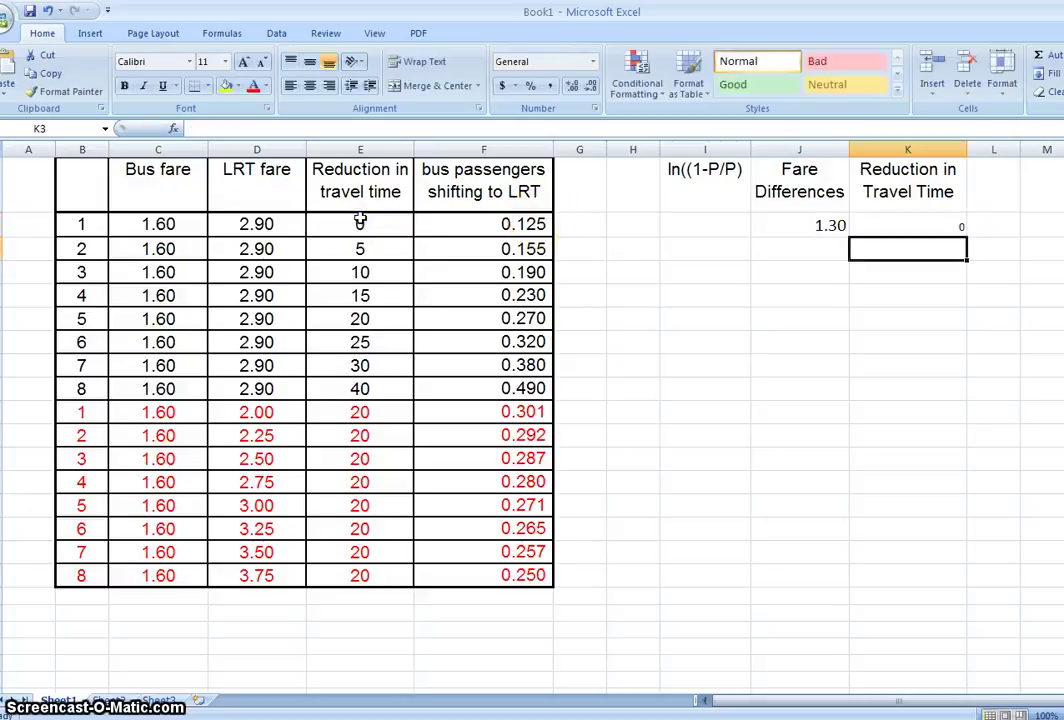
# Calculate the log-transformed shift proportion in I2 with the formula =LN((1-F2)/F2).
pyautogui.click(697, 228)
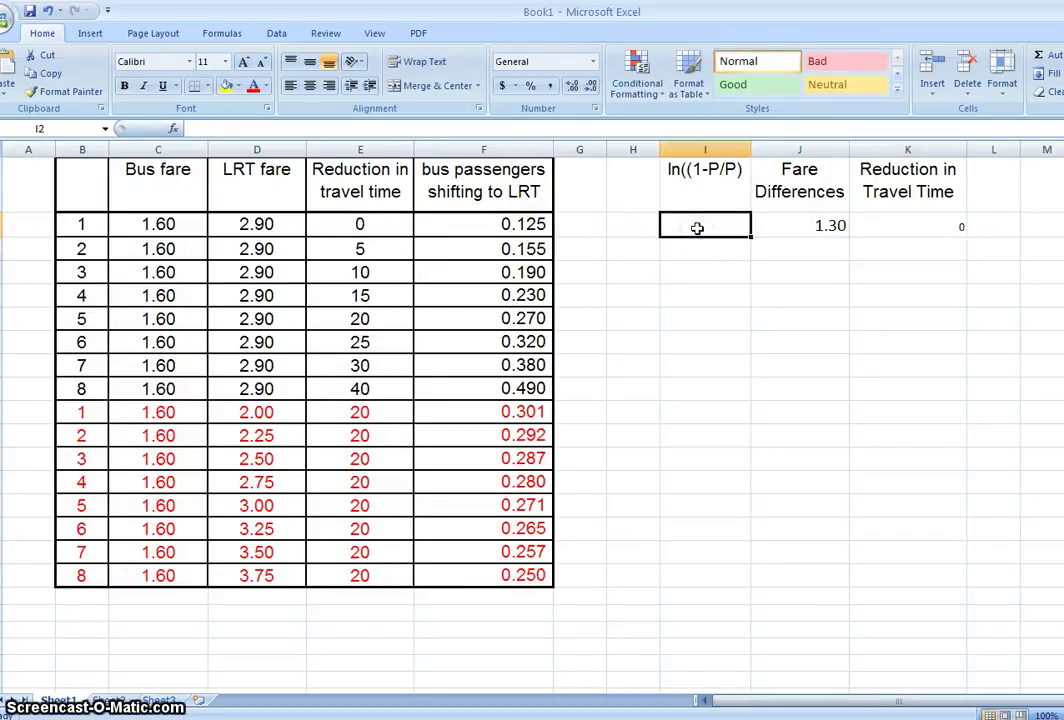
pyautogui.write('=')
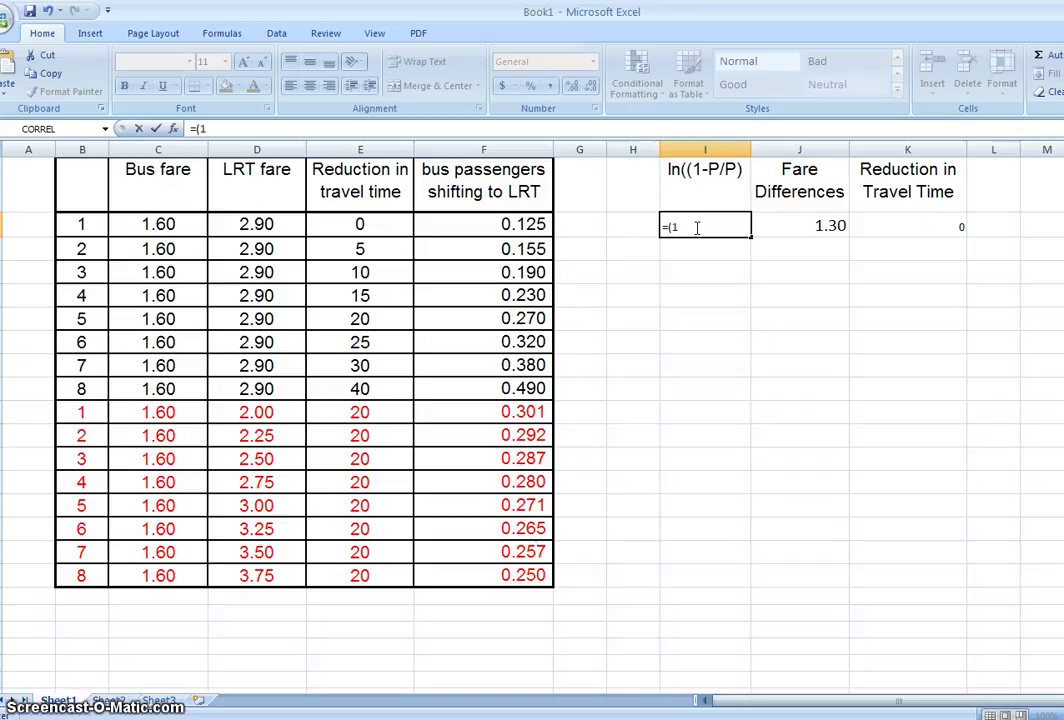
pyautogui.write('ln(')
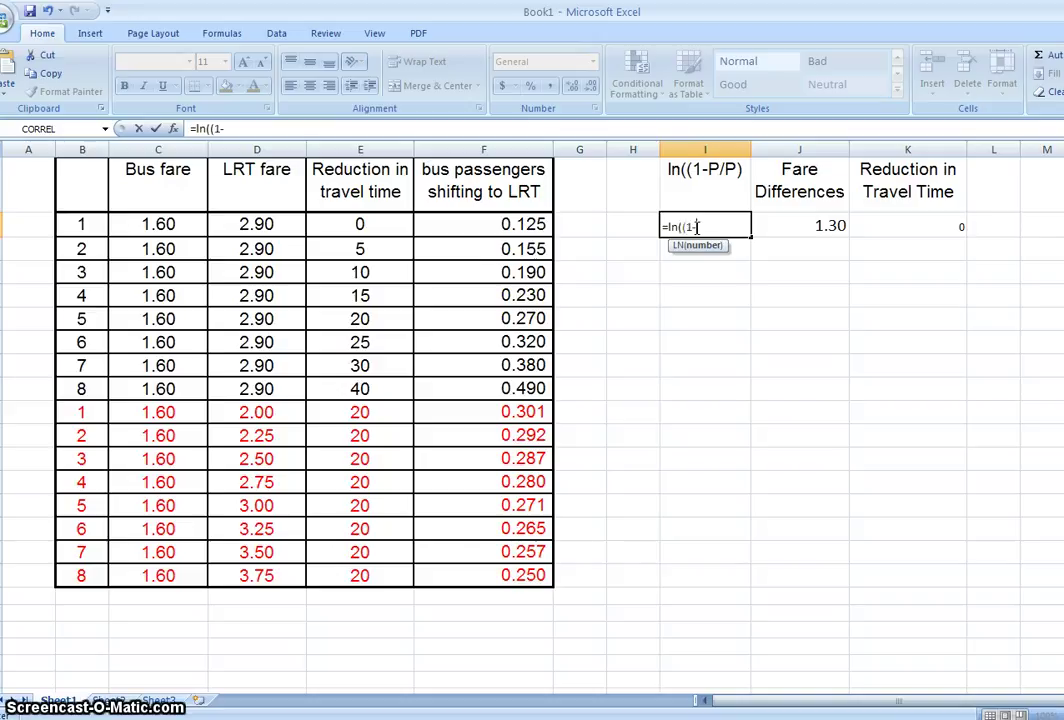
pyautogui.click(536, 226)
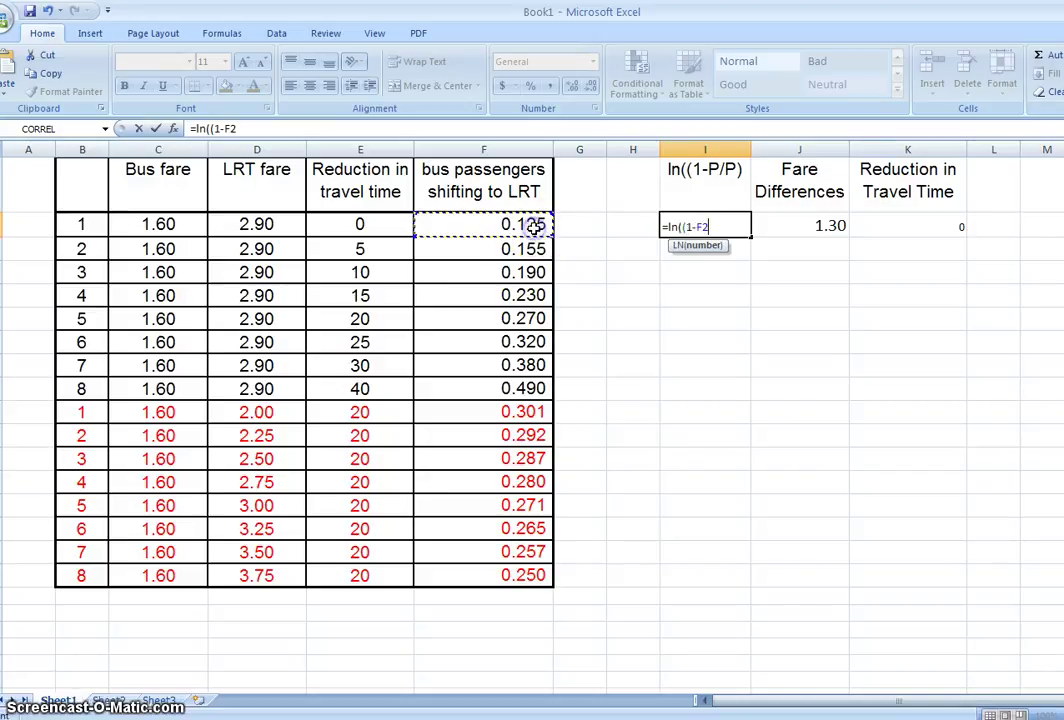
pyautogui.write(')')
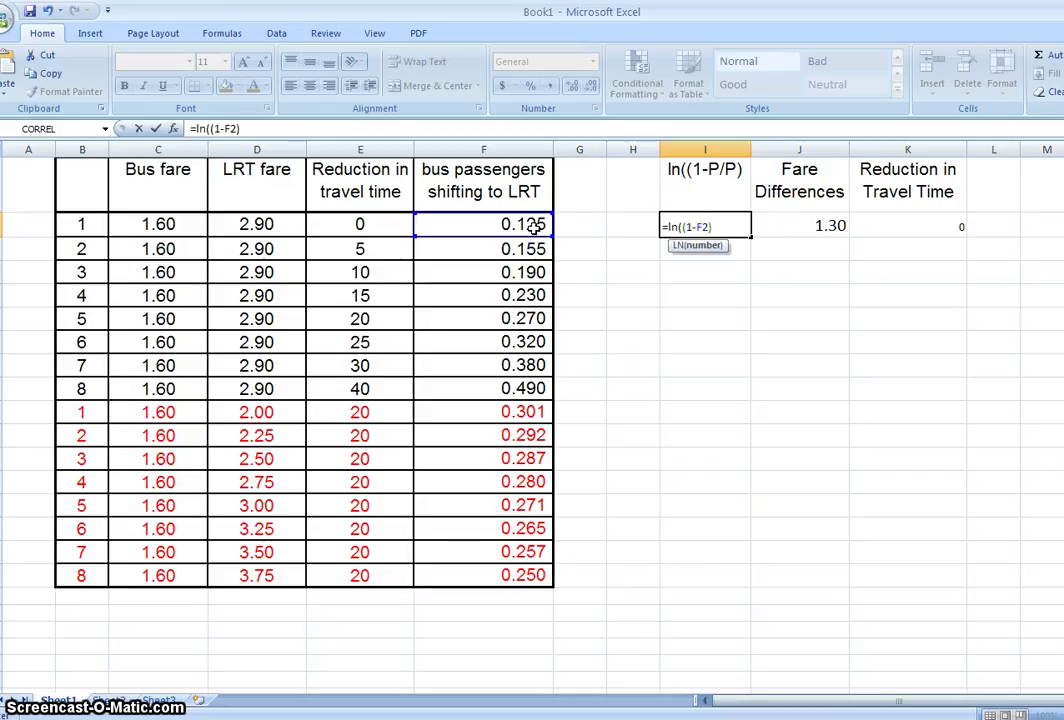
pyautogui.write('/')
pyautogui.click(536, 226)
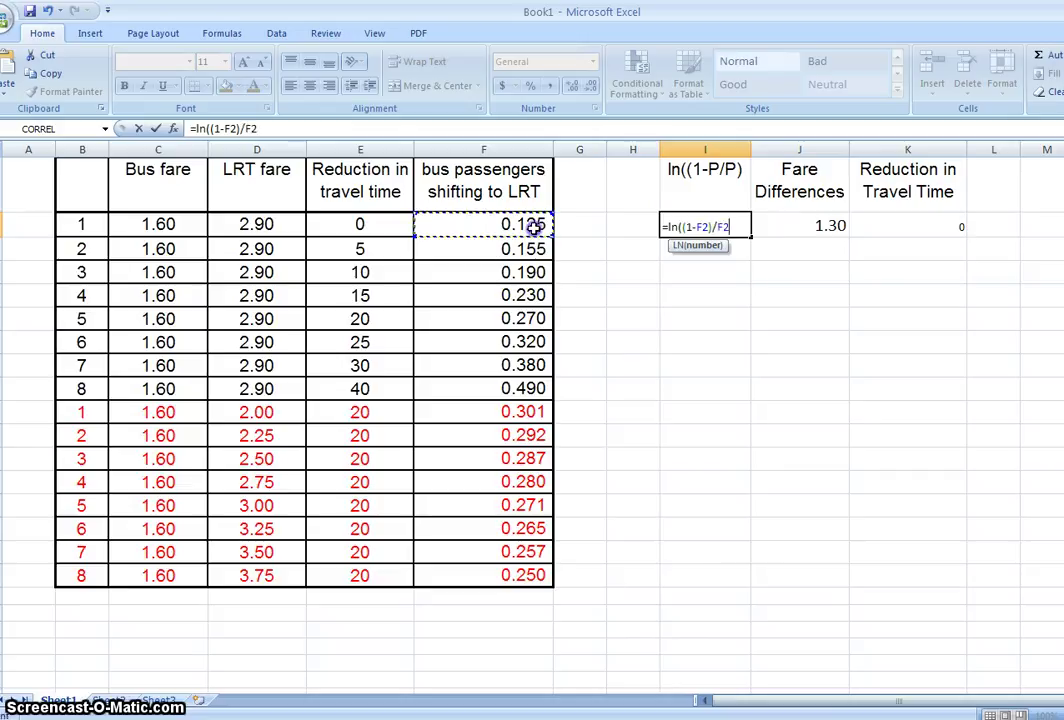
pyautogui.write(')')
pyautogui.press('Return')
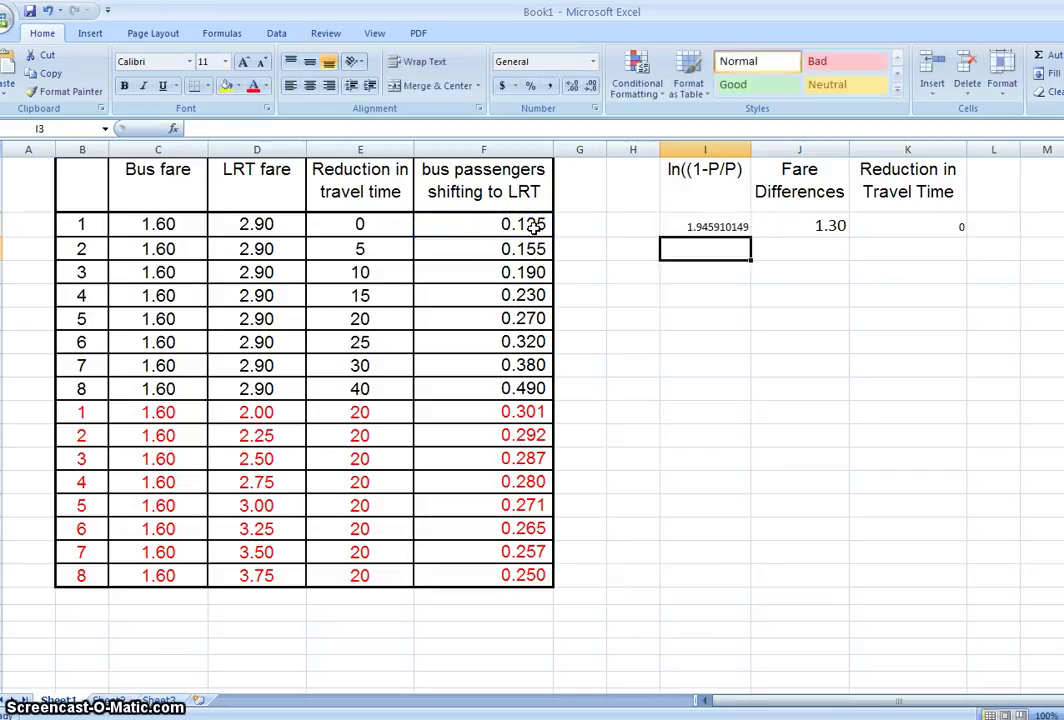
# Set the font size of the logarithm value in I2 to 14.
pyautogui.click(718, 228)
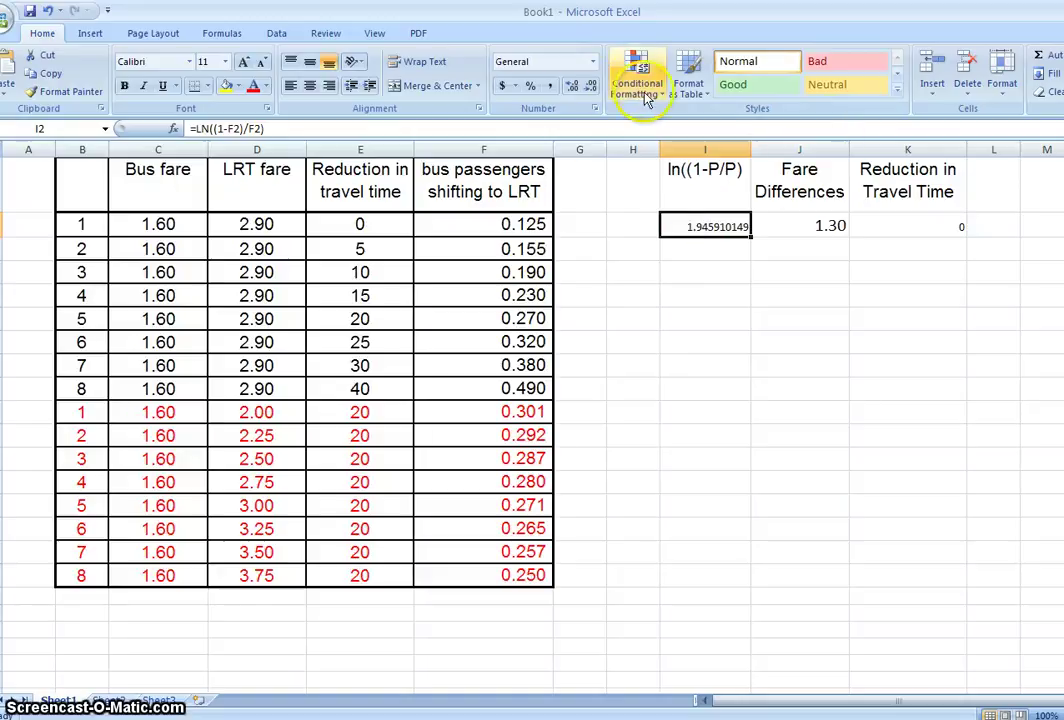
pyautogui.click(225, 61)
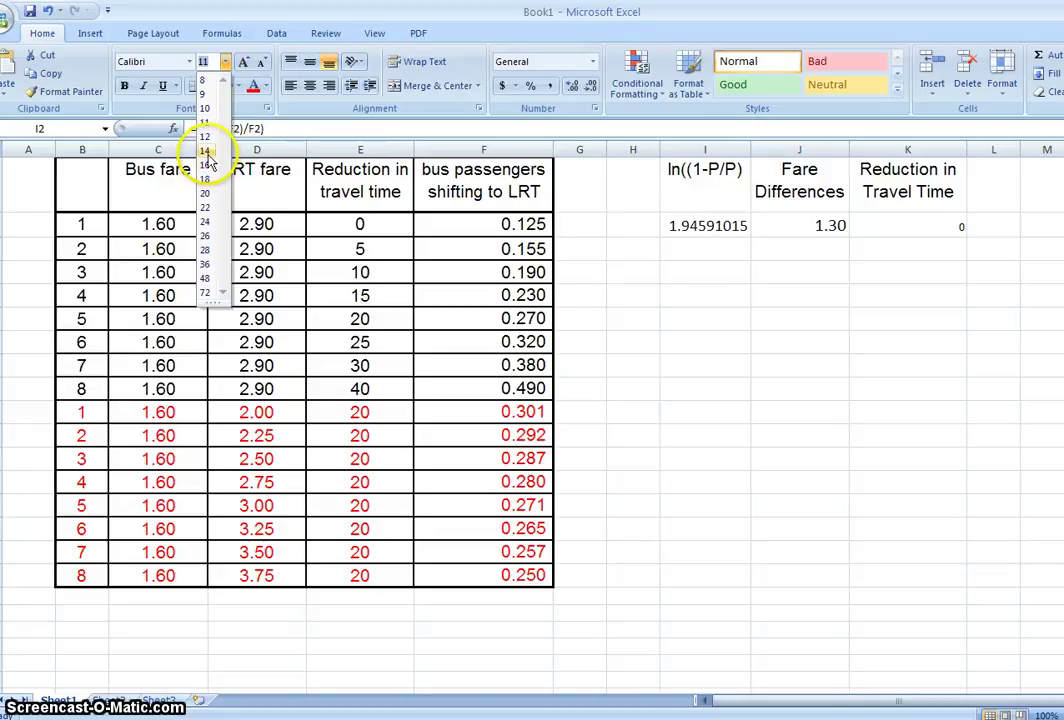
pyautogui.click(203, 152)
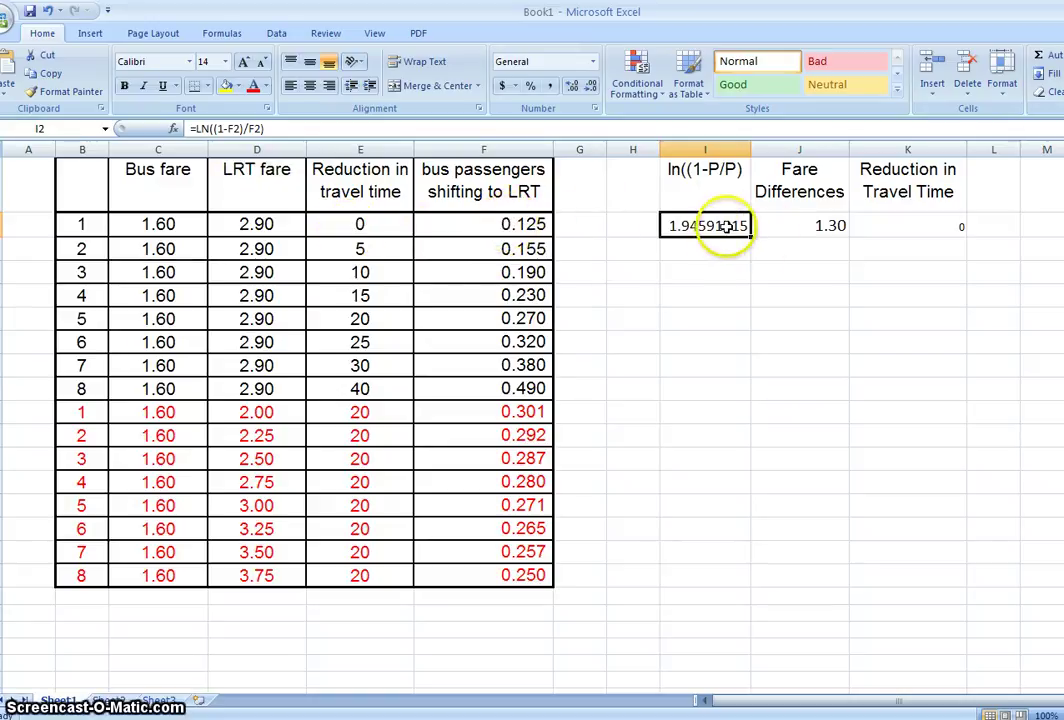
# Fill the formulas in I2:K2 down through row 17 to cover all sixteen rows of the fare table.
pyautogui.click(786, 226)
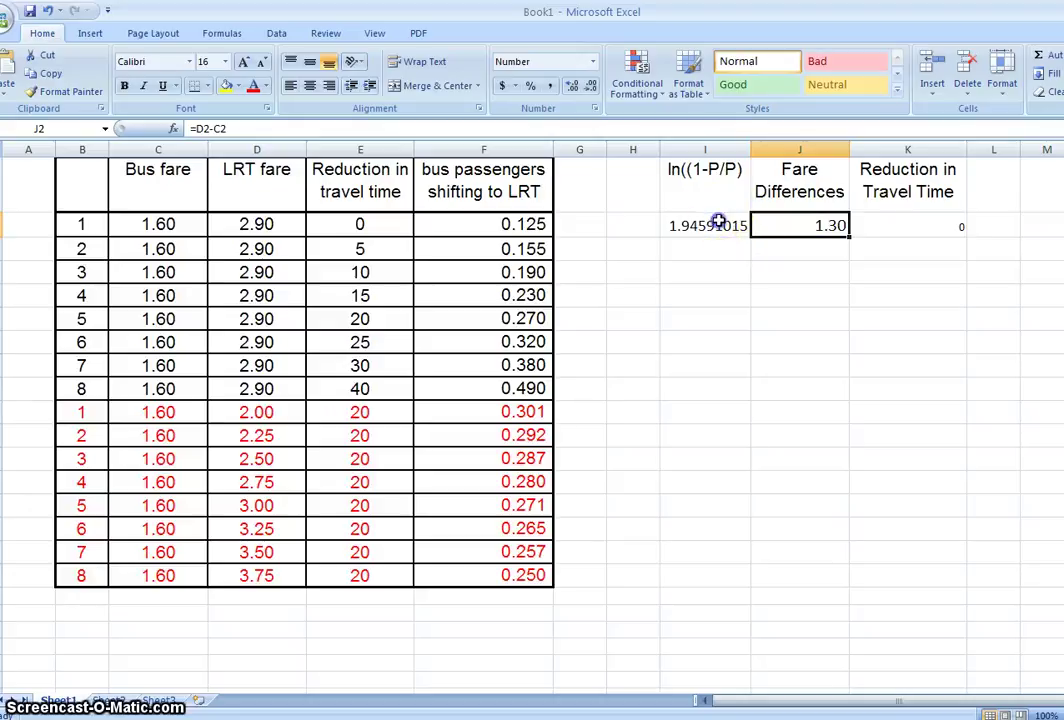
pyautogui.moveTo(745, 224); pyautogui.dragTo(932, 583)
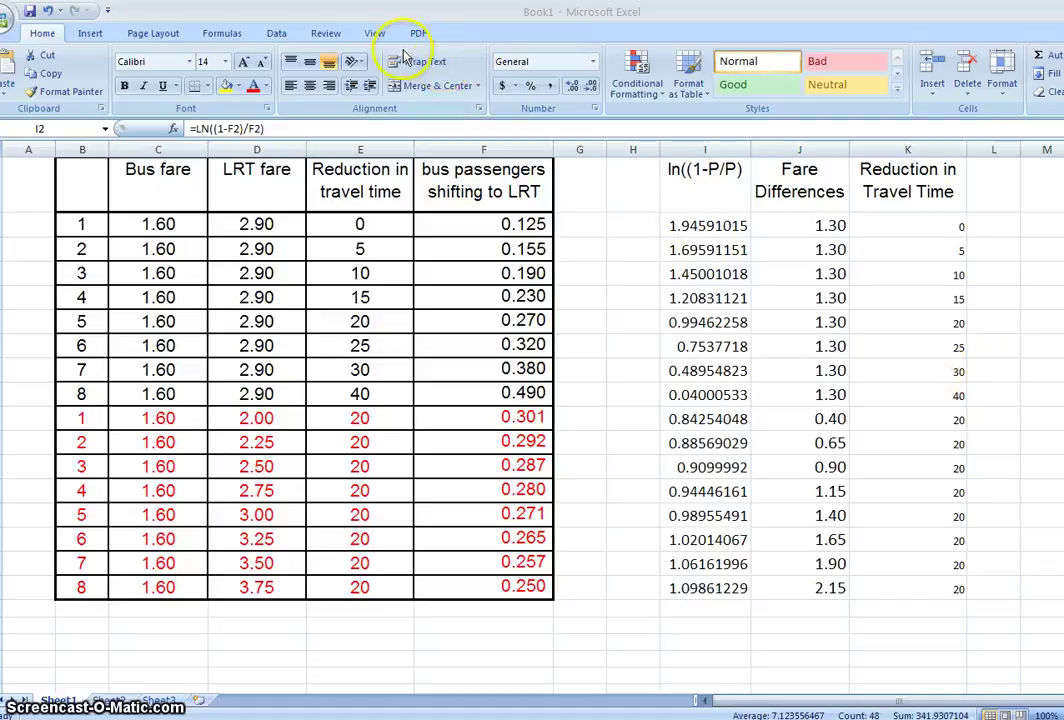
pyautogui.hotkey('ctrl', 'shift', 'End')
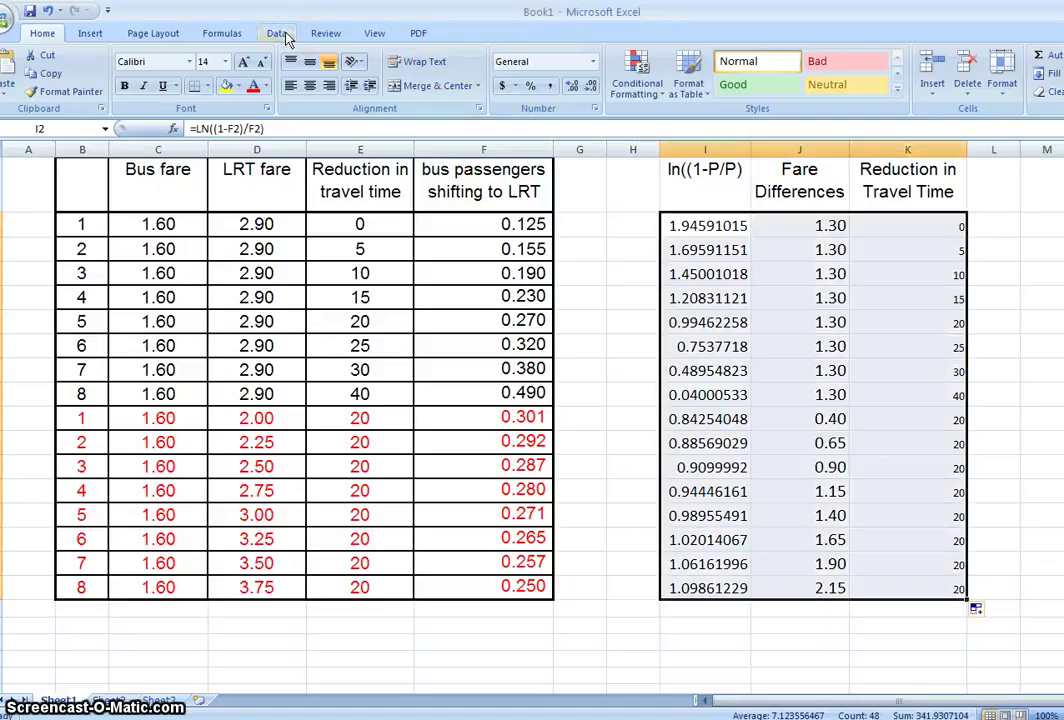
# Open the Regression tool from the Data Analysis tools.
pyautogui.click(279, 34)
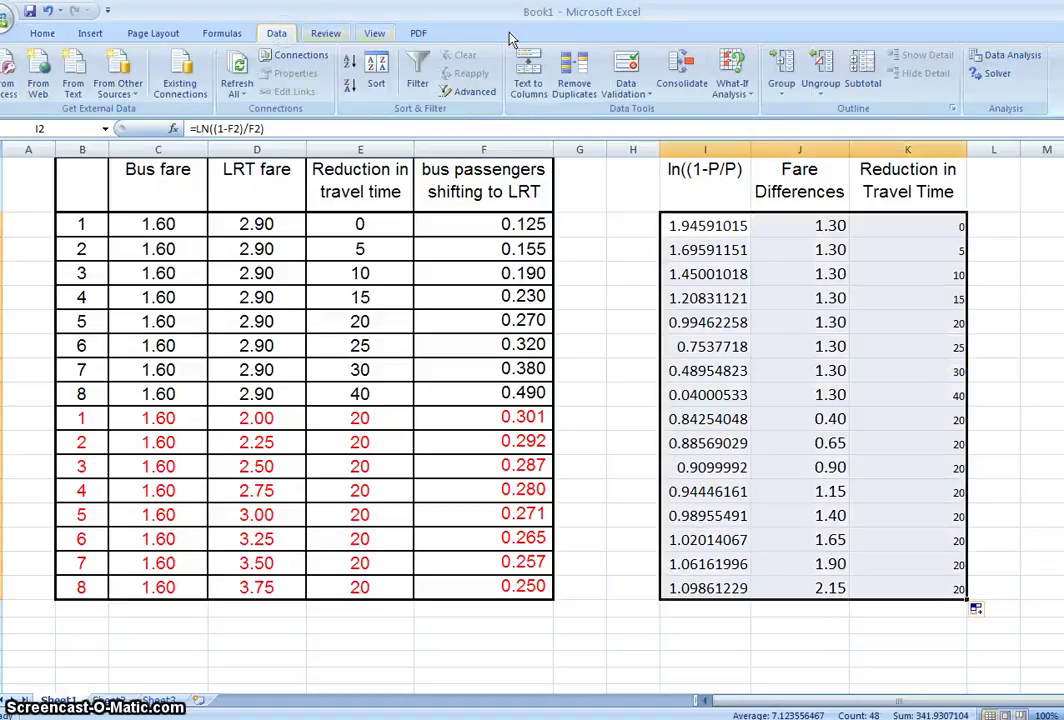
pyautogui.click(998, 62)
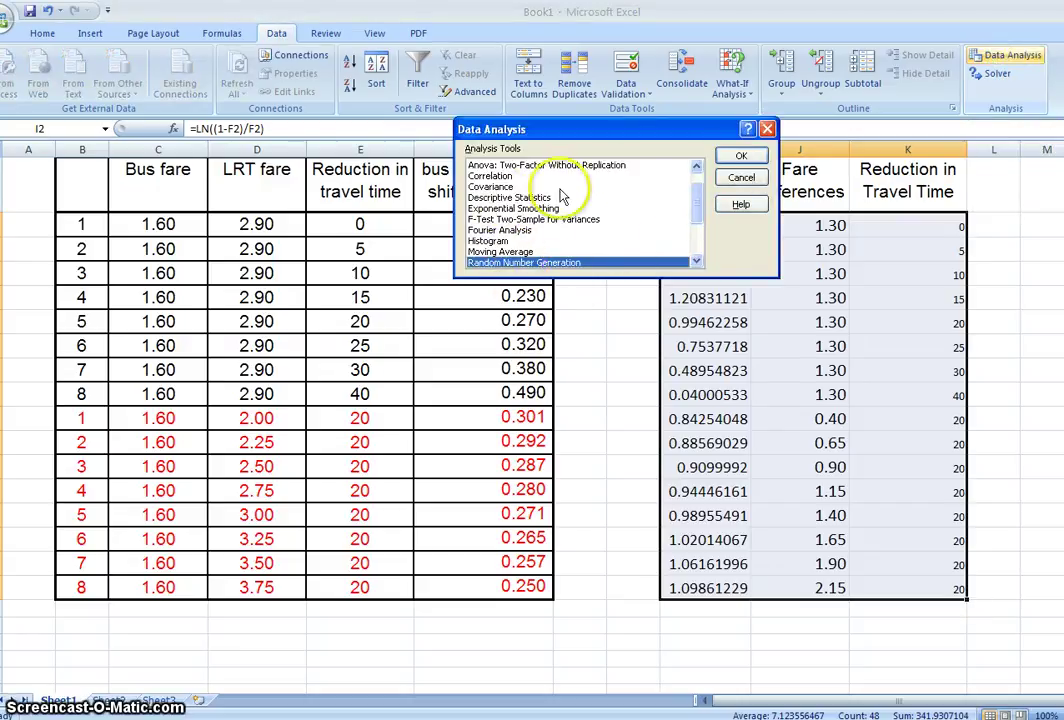
pyautogui.click(700, 197)
pyautogui.moveTo(701, 199); pyautogui.dragTo(694, 214)
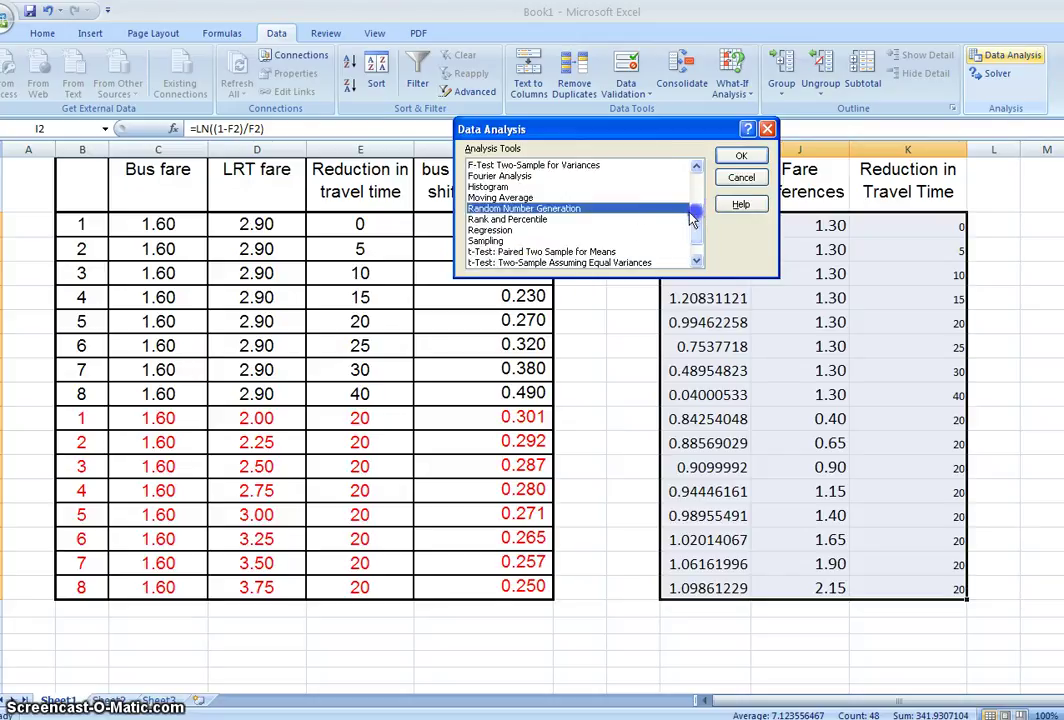
pyautogui.click(495, 230)
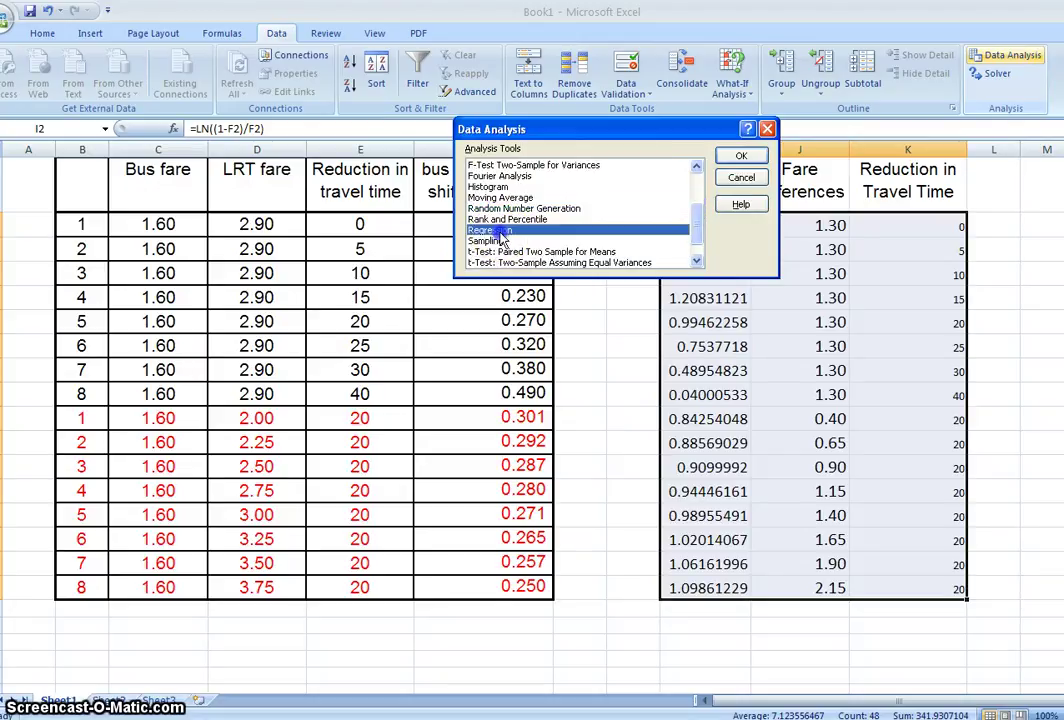
pyautogui.click(741, 157)
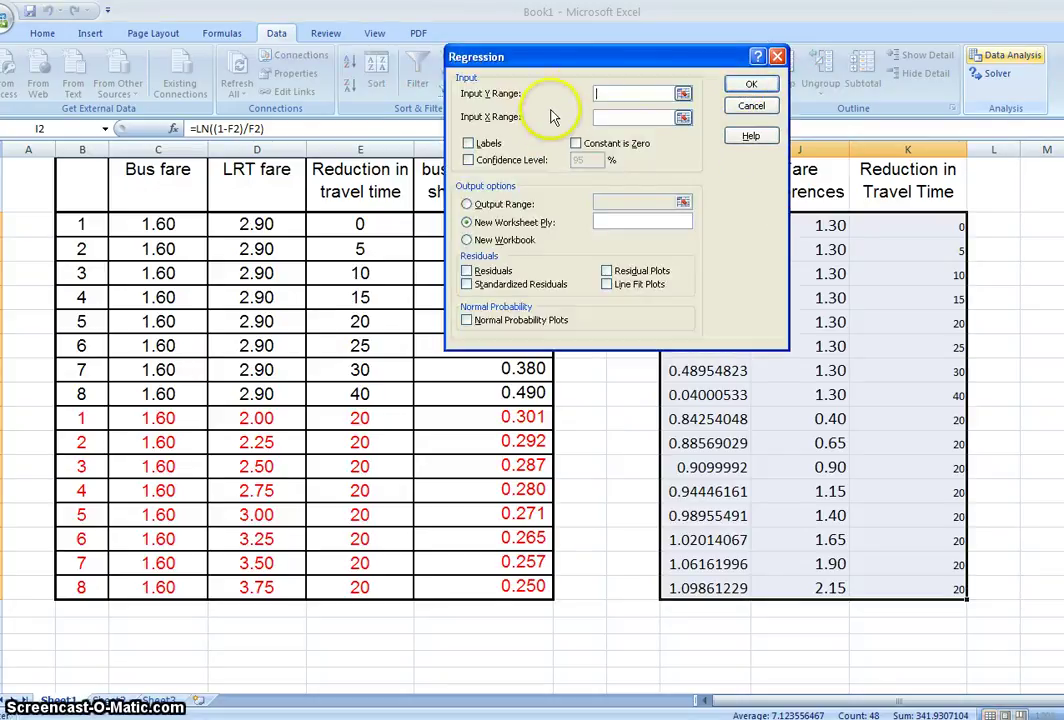
# Set the regression's Y range to I2:I17 and its X range to the fare difference and travel time columns, J2:K17.
pyautogui.moveTo(628, 66); pyautogui.dragTo(455, 65)
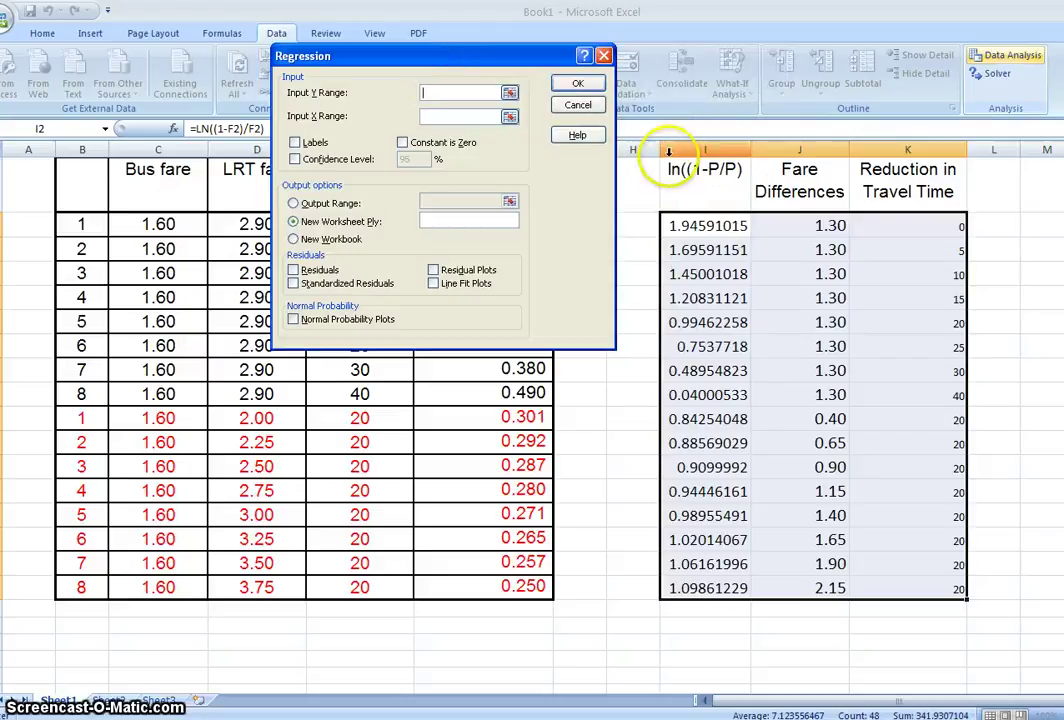
pyautogui.moveTo(716, 227); pyautogui.dragTo(700, 584)
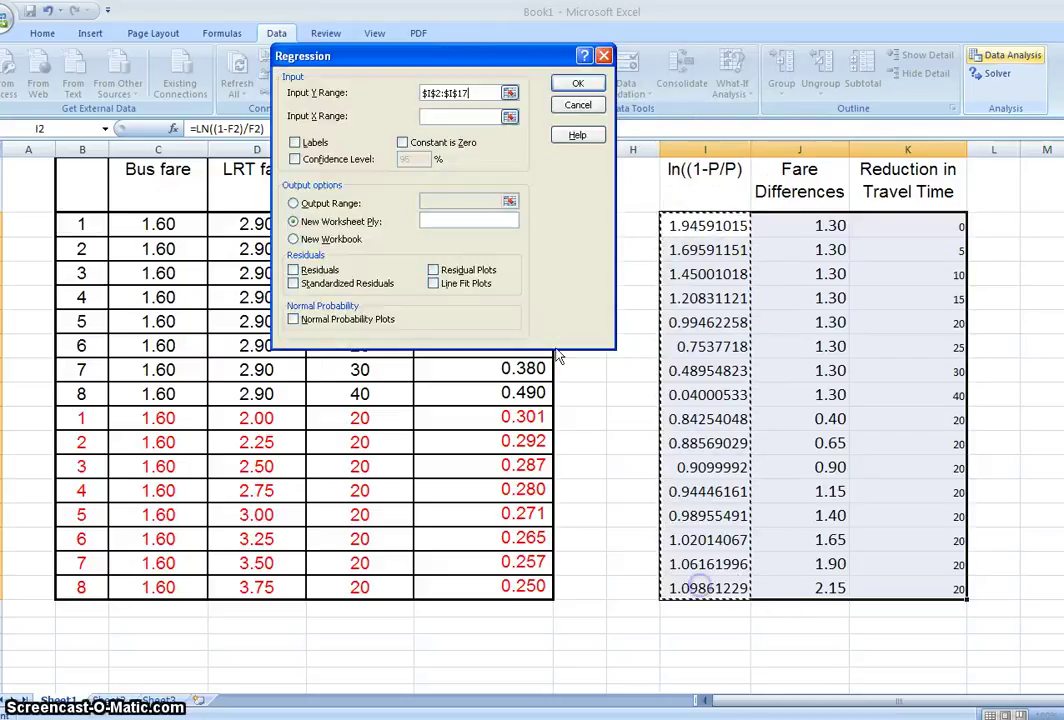
pyautogui.click(476, 118)
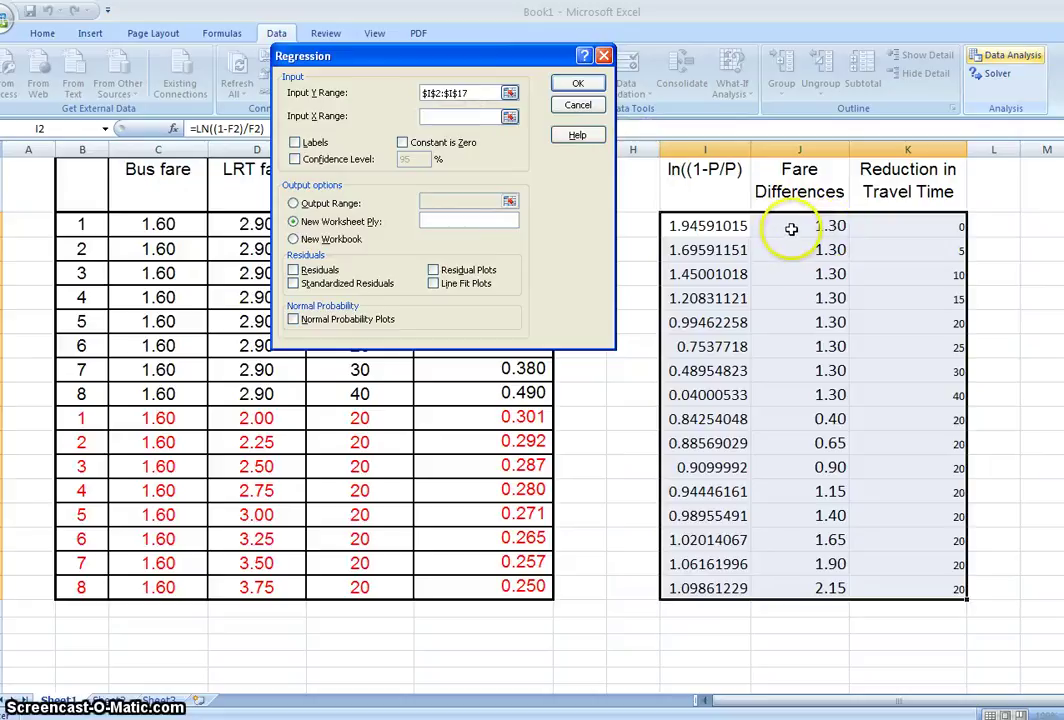
pyautogui.moveTo(802, 229); pyautogui.dragTo(877, 581)
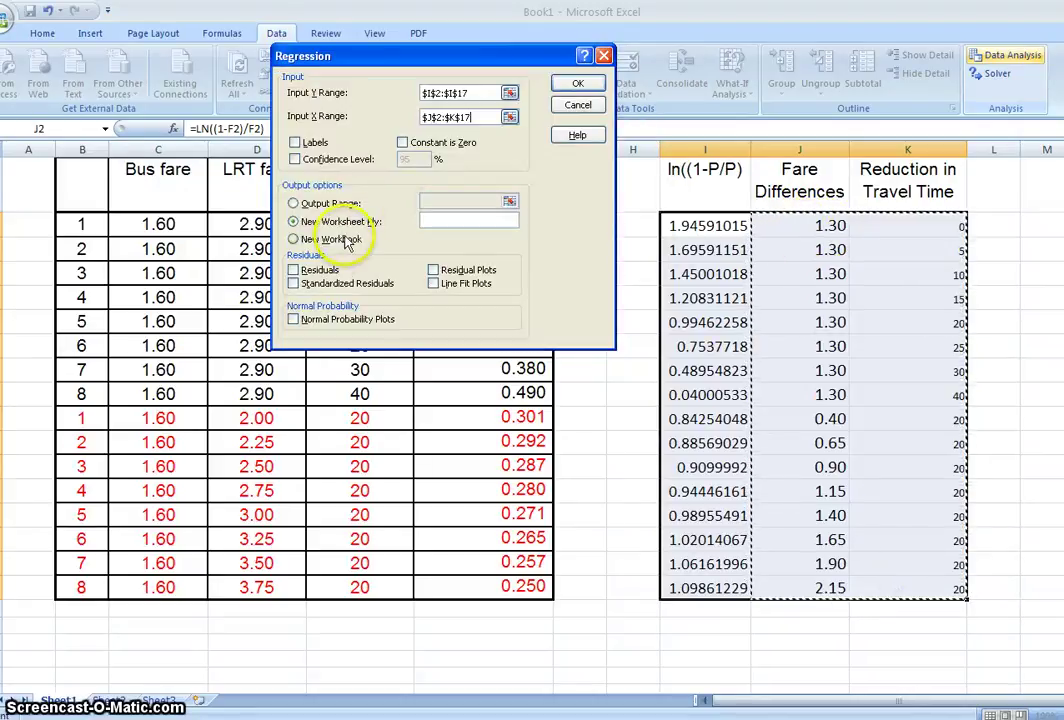
# Direct the regression output to the range E20:K35 on the current sheet and run the regression.
pyautogui.click(293, 204)
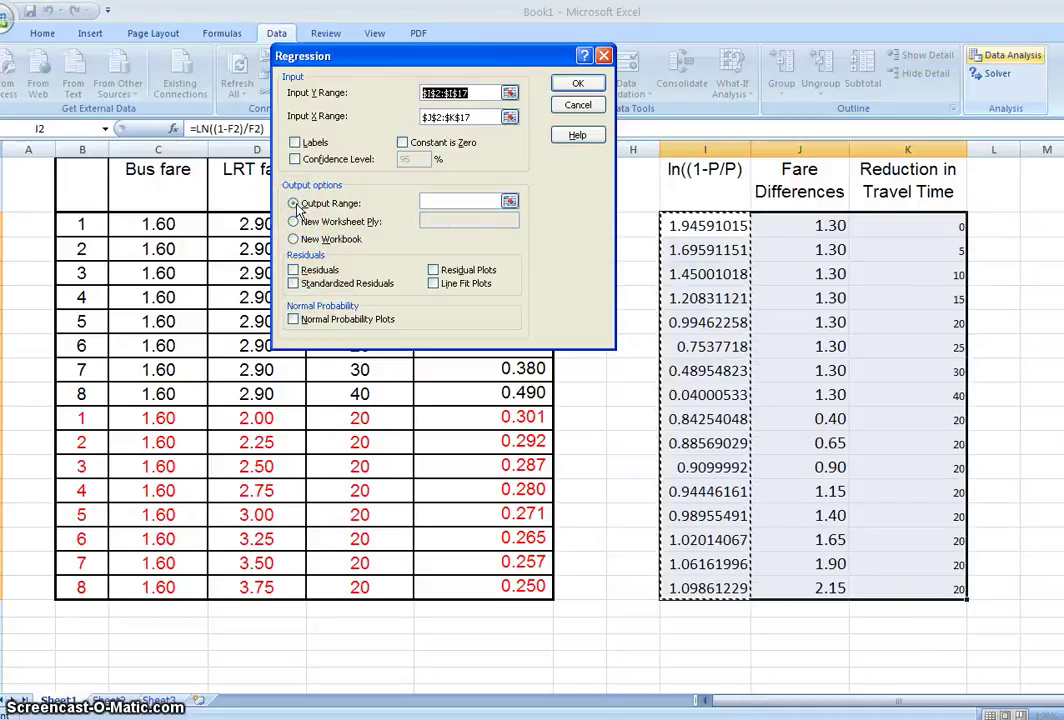
pyautogui.click(435, 203)
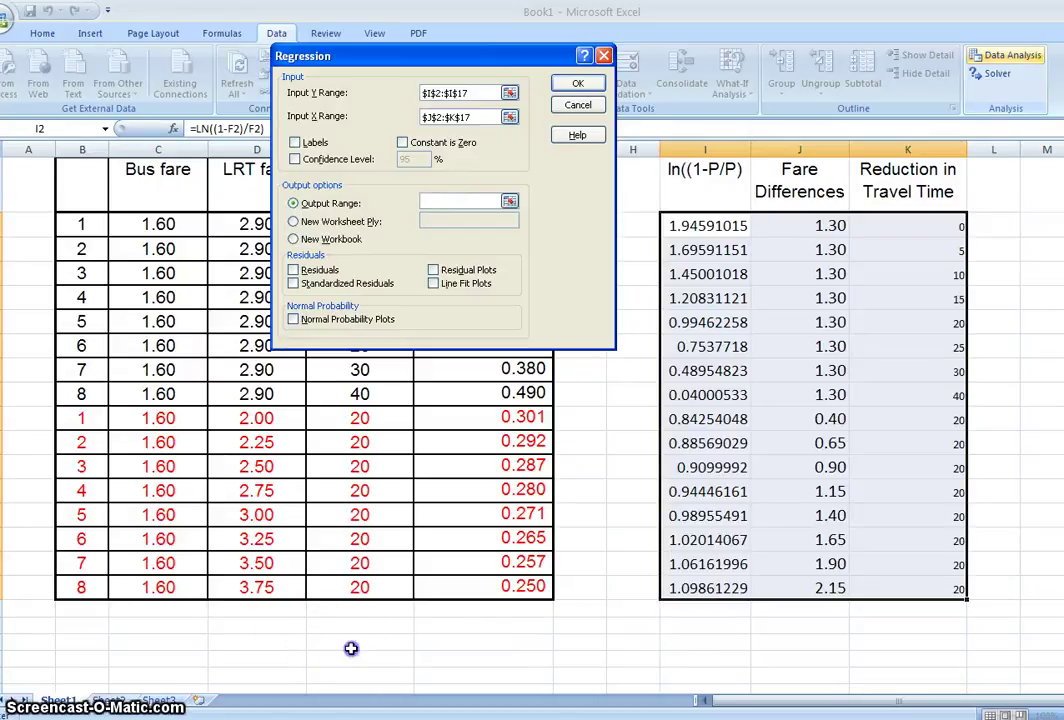
pyautogui.moveTo(351, 646); pyautogui.dragTo(962, 674)
pyautogui.moveTo(904, 620); pyautogui.dragTo(921, 620)
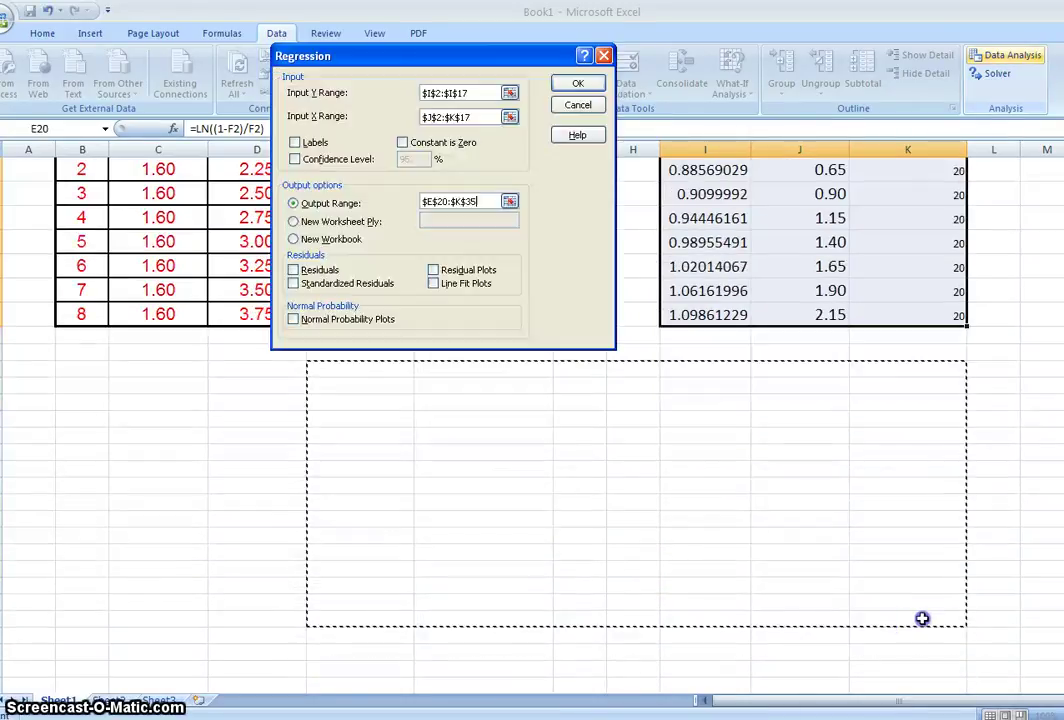
pyautogui.click(590, 85)
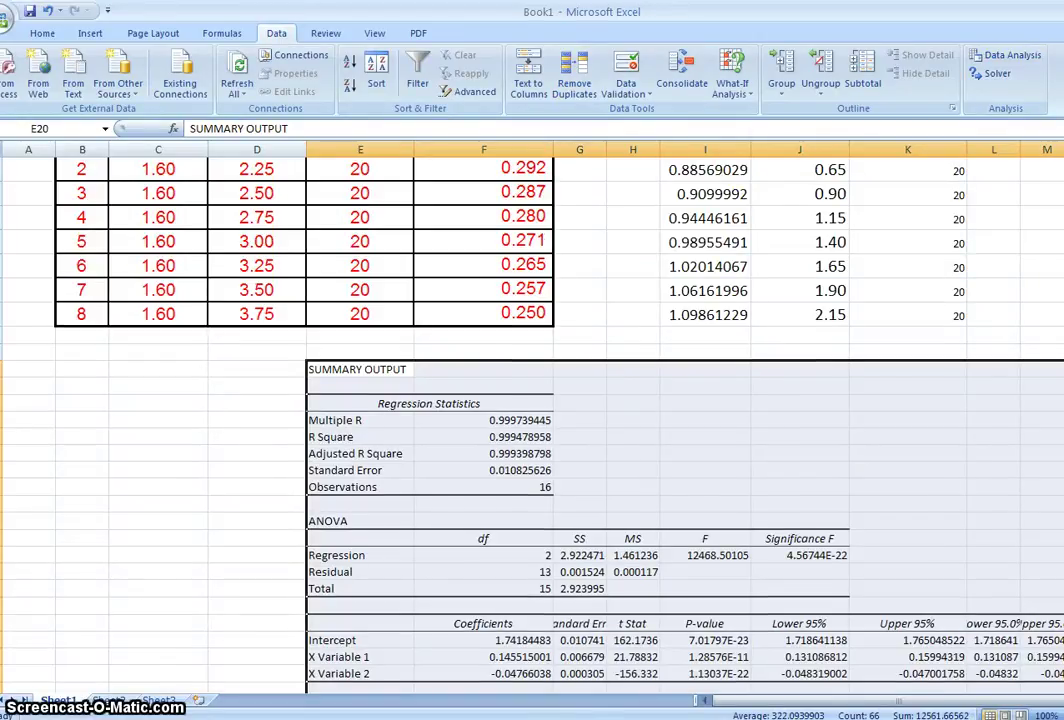
# Label E40 "Alpha =" below the regression output and link F40 to the X Variable 1 coefficient with =F37.
pyautogui.scroll(-1, 442, 354)
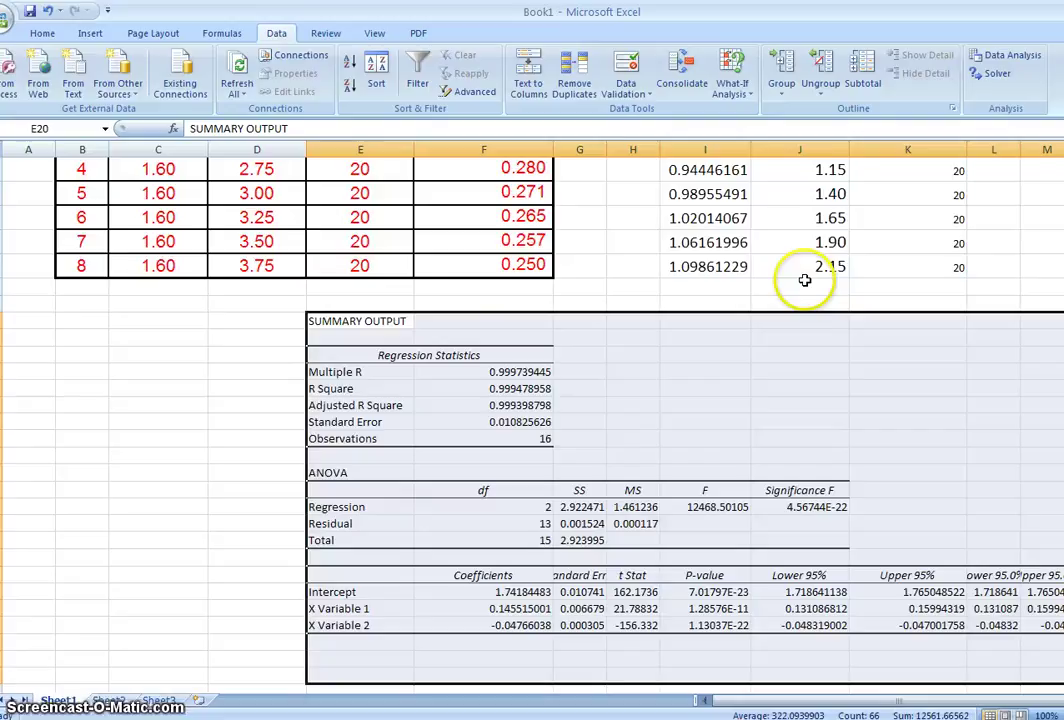
pyautogui.scroll(5, 838, 262)
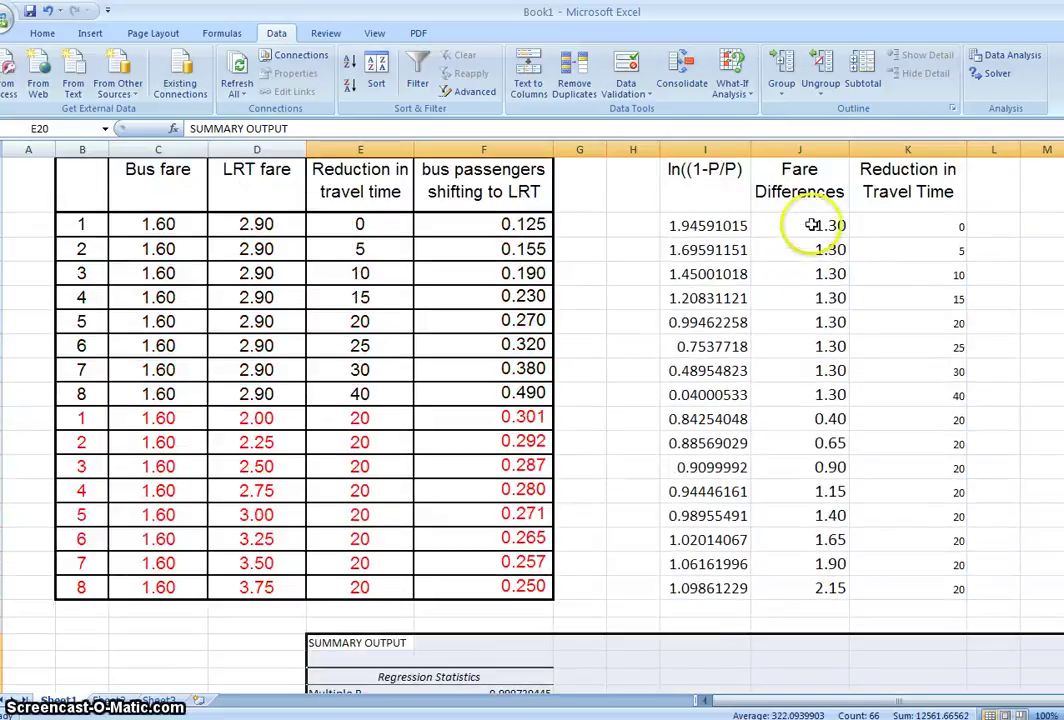
pyautogui.scroll(-4, 532, 420)
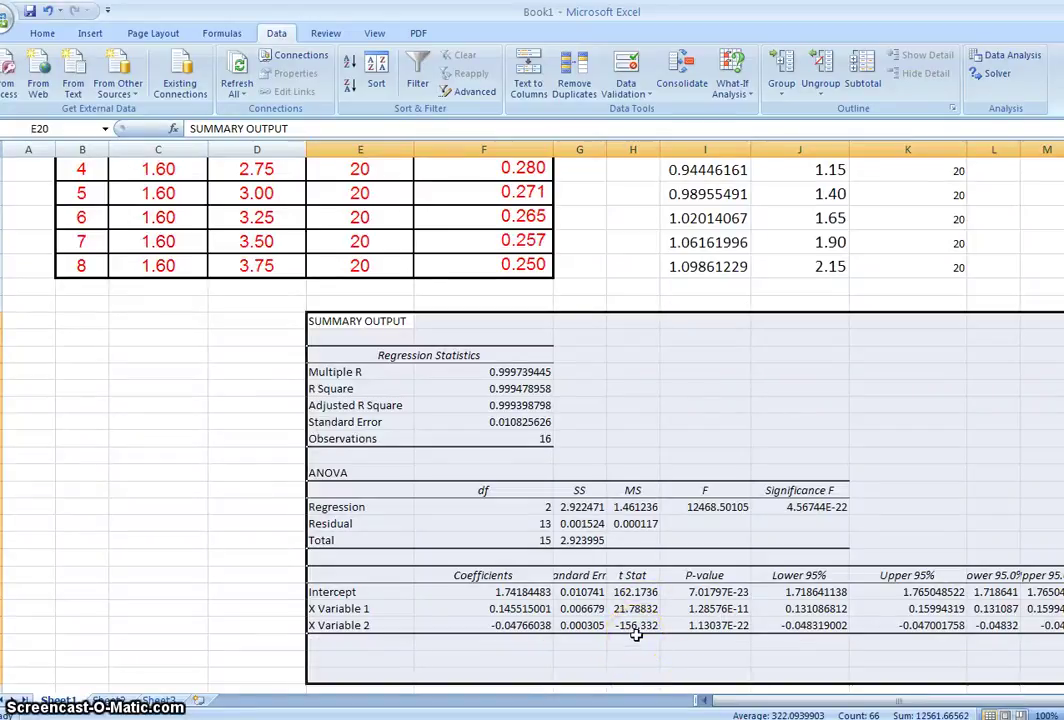
pyautogui.scroll(5, 1019, 576)
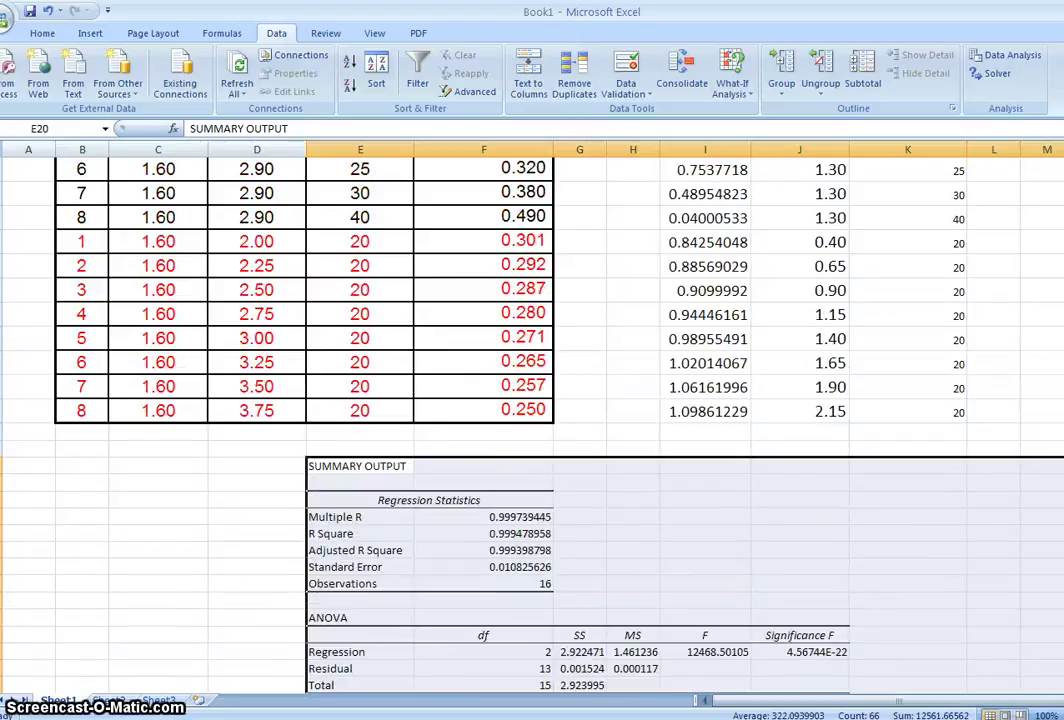
pyautogui.scroll(-4, 532, 450)
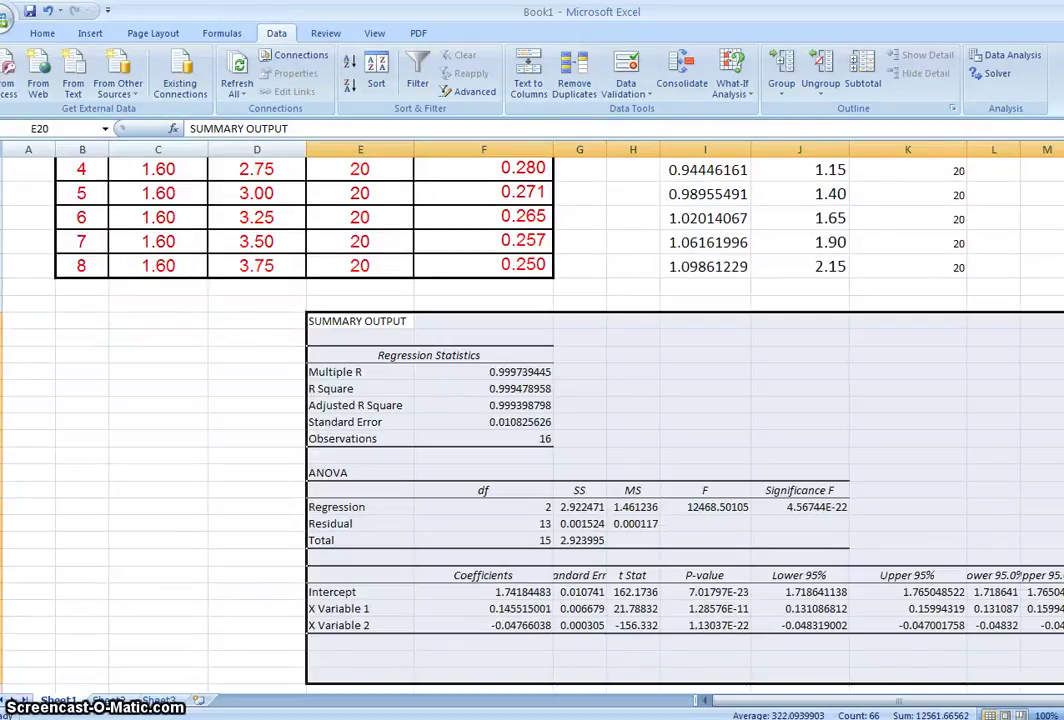
pyautogui.click(374, 656)
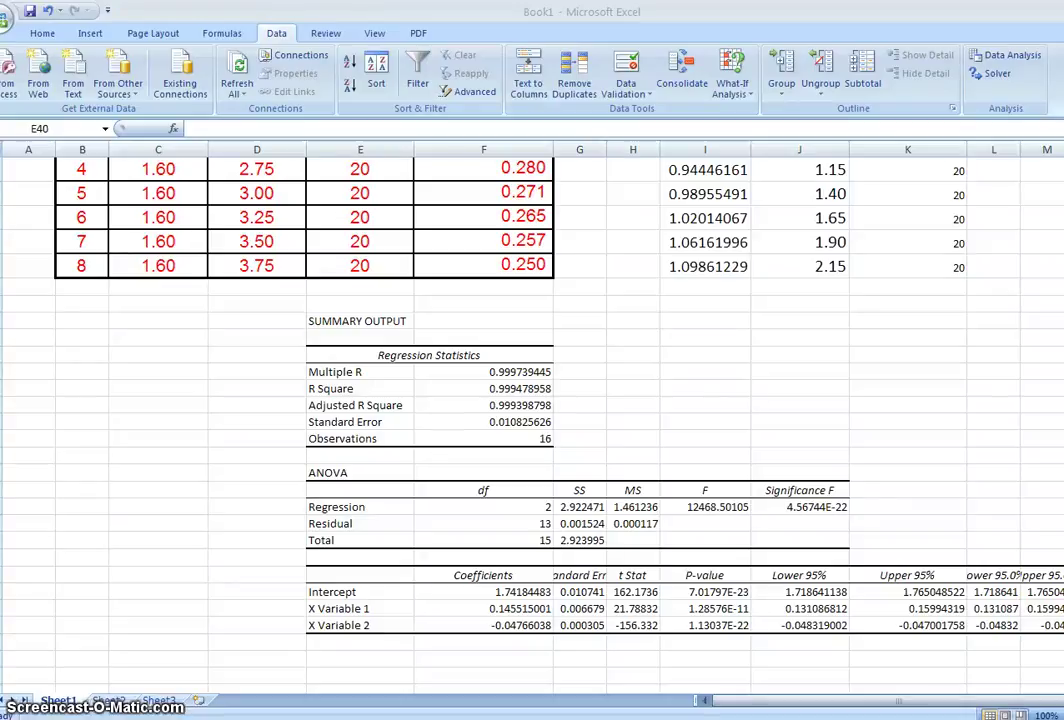
pyautogui.click(378, 657)
pyautogui.write('Alpha =')
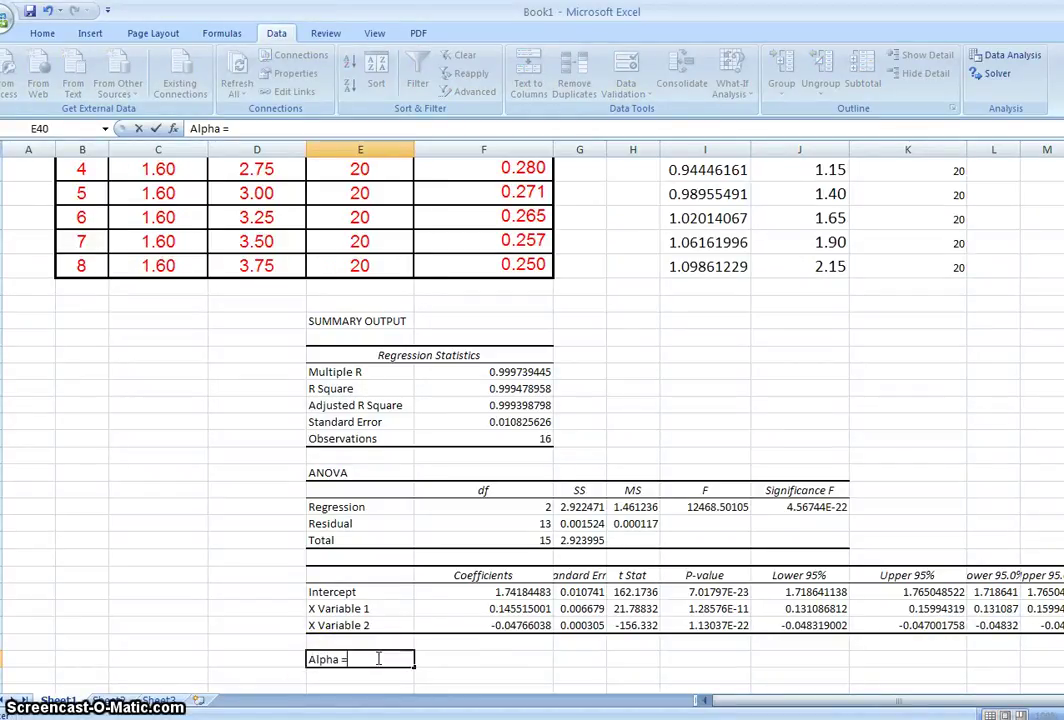
pyautogui.press('Tab')
pyautogui.write('=')
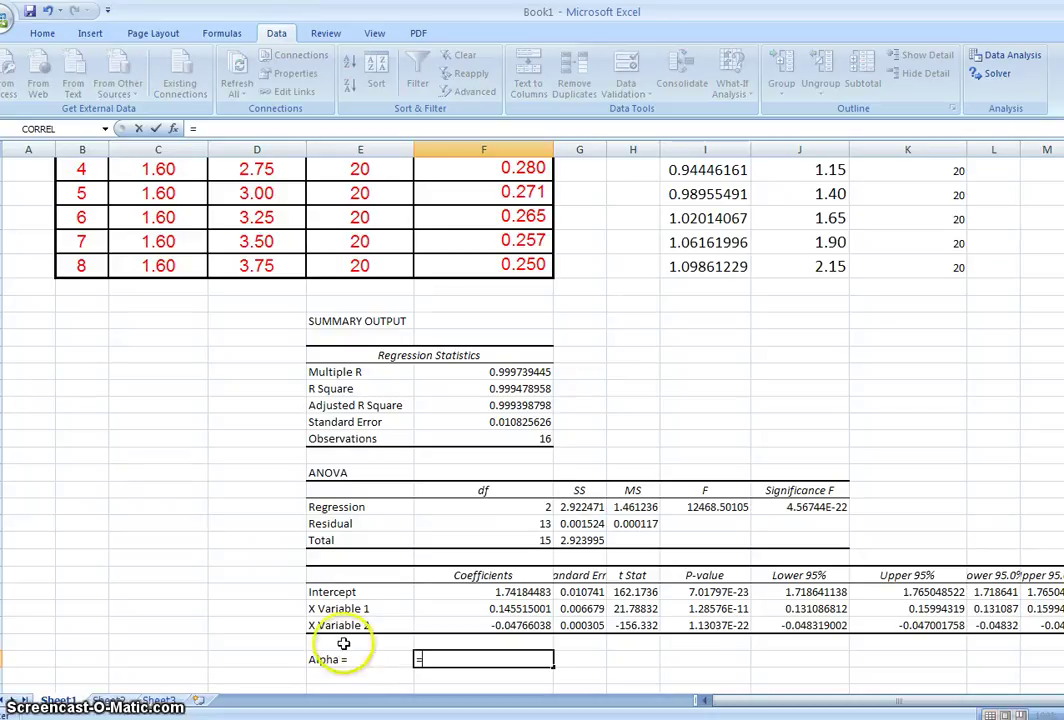
pyautogui.click(525, 609)
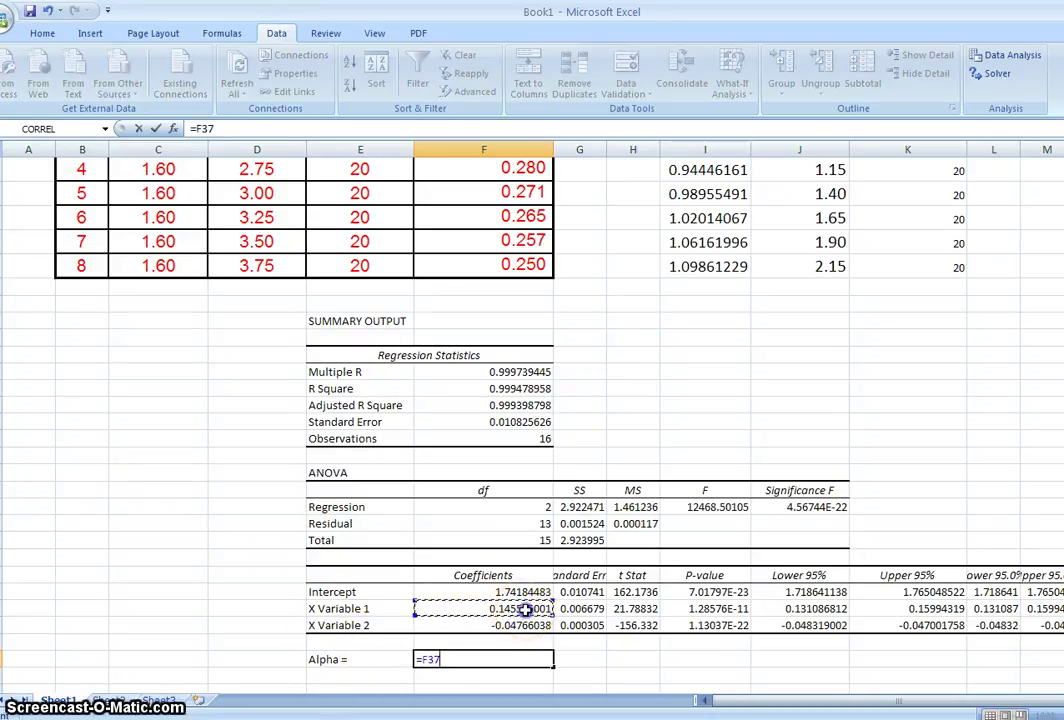
pyautogui.press('Return')
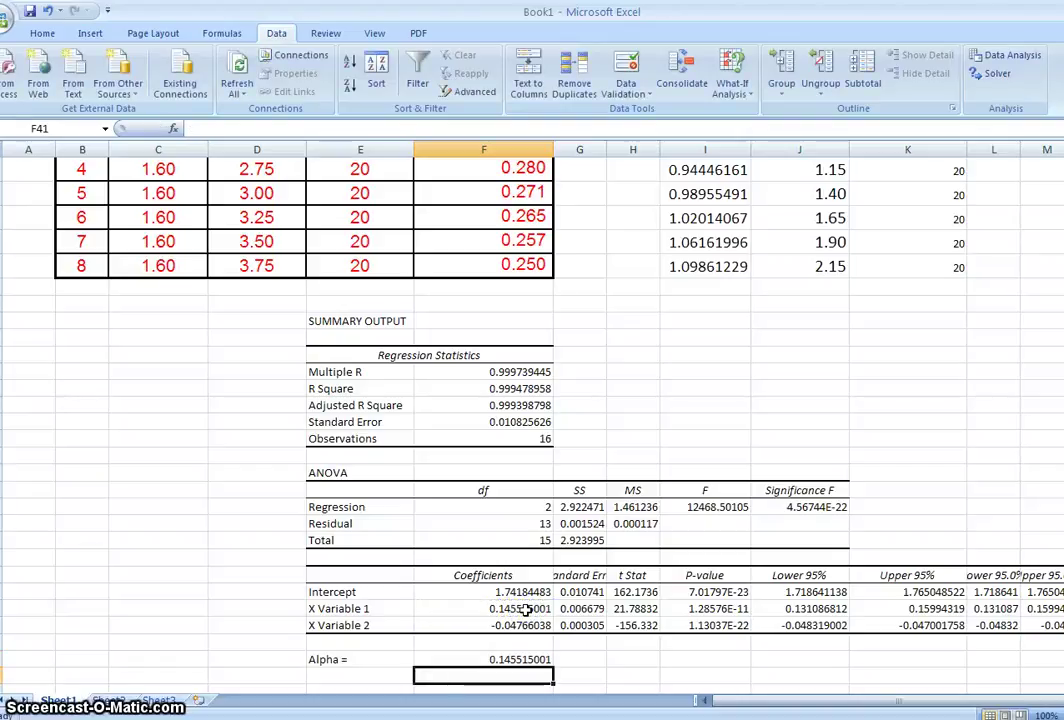
# Label E41 "Beta =" and link F41 to the X Variable 2 coefficient with =F38.
pyautogui.press('Left')
pyautogui.write('Beta =')
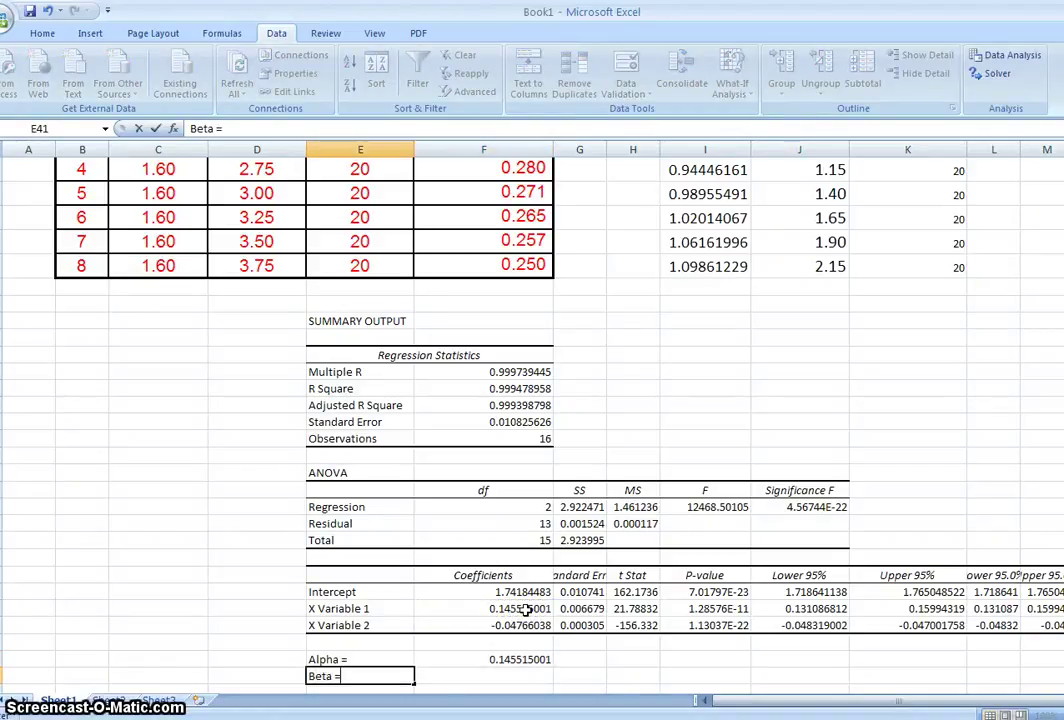
pyautogui.press('Return')
pyautogui.press('Up')
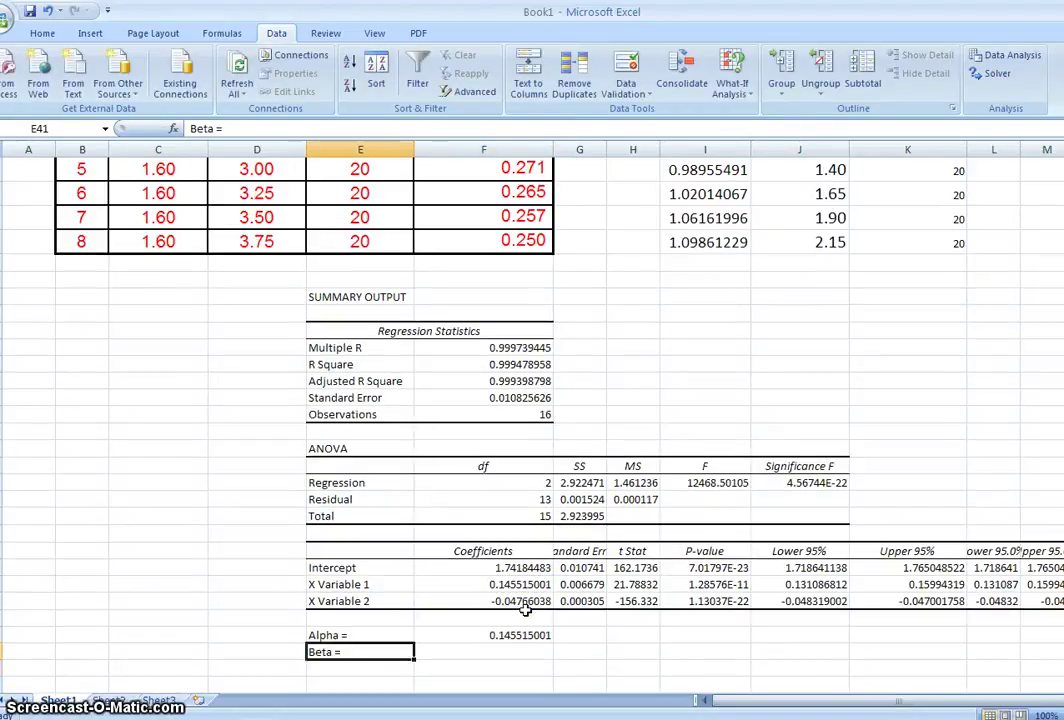
pyautogui.press('Right')
pyautogui.press('Right')
pyautogui.press('Left')
pyautogui.write('=')
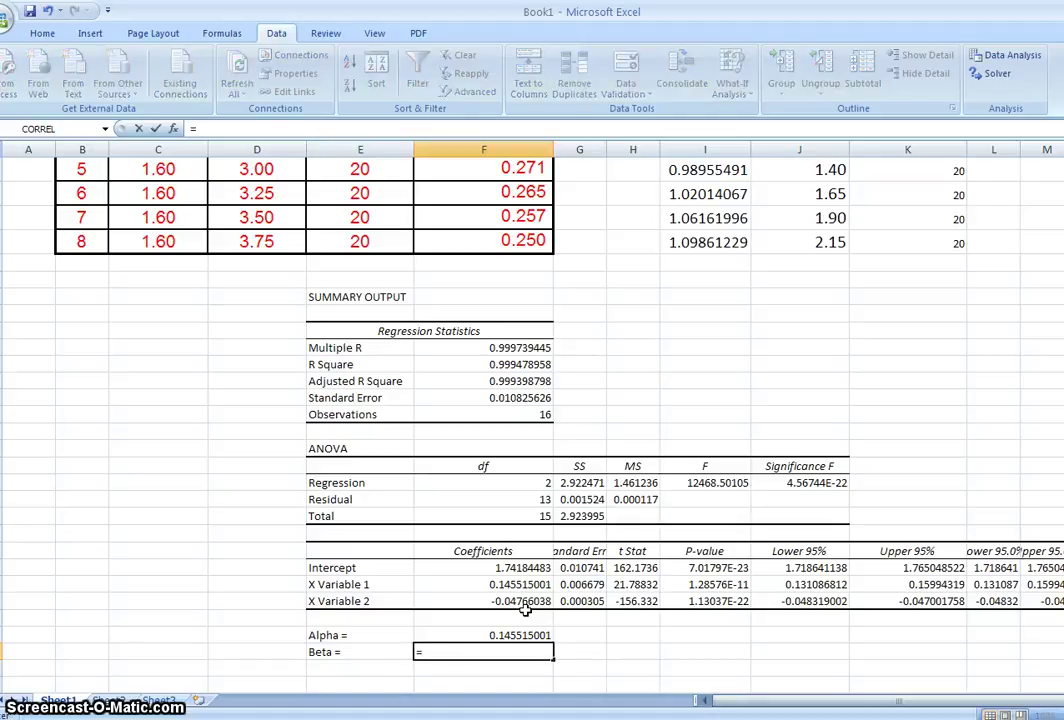
pyautogui.press('Up')
pyautogui.press('Up')
pyautogui.press('Up')
pyautogui.press('Return')
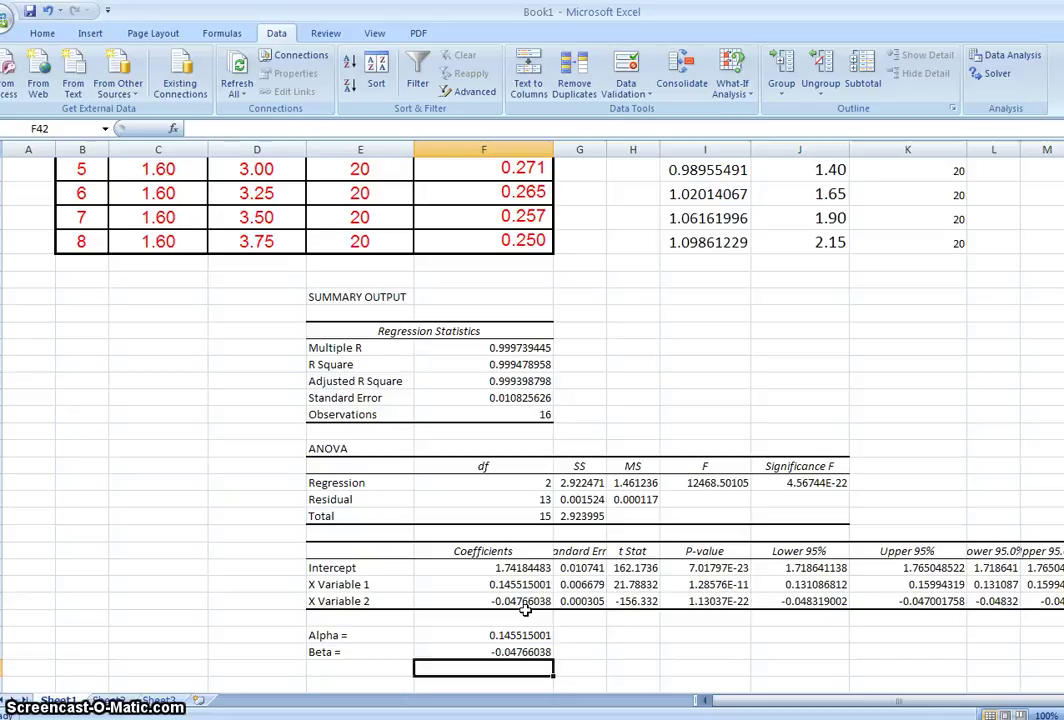
# Label E42 "ln D=" and link F42 to the Intercept coefficient with =F36.
pyautogui.press('Left')
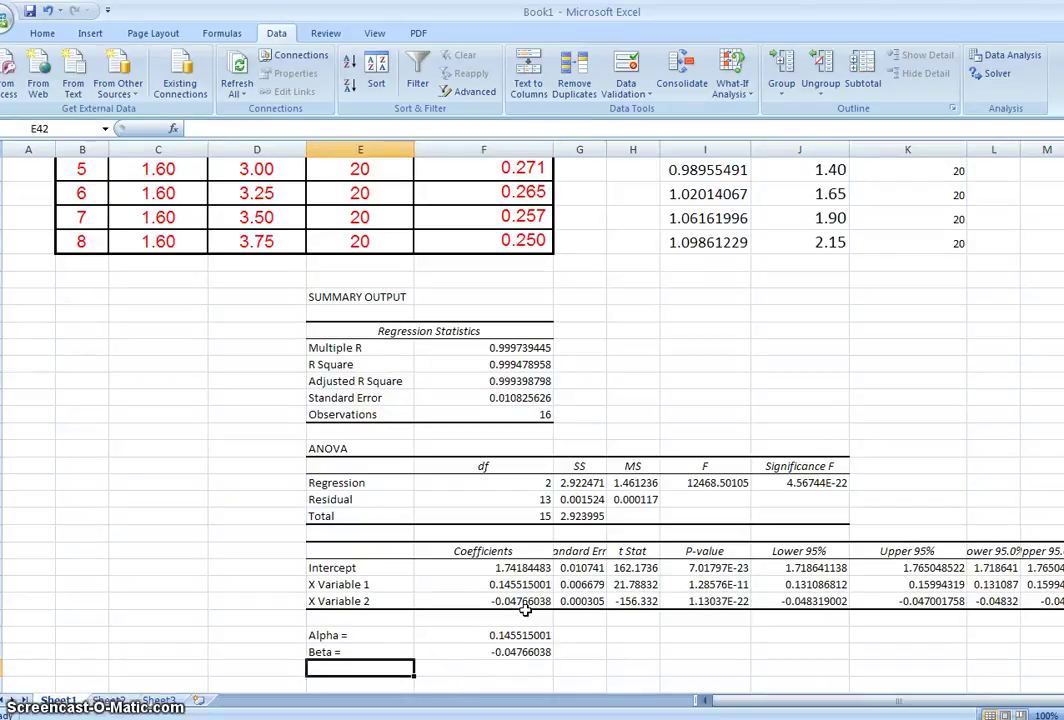
pyautogui.write('ln')
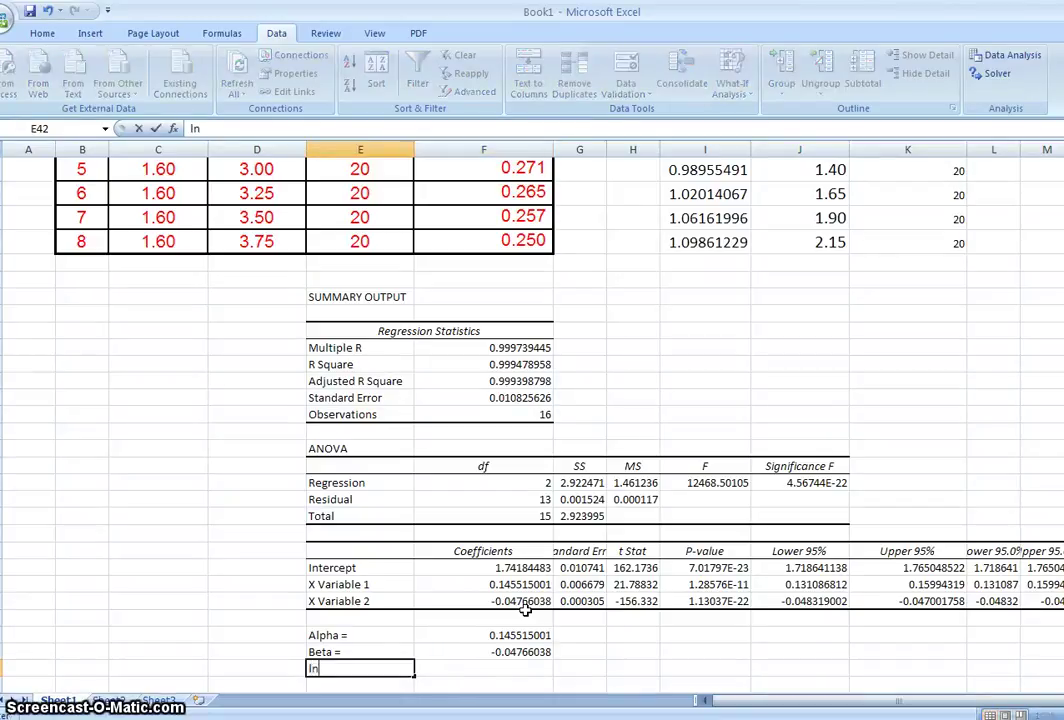
pyautogui.write(' D=')
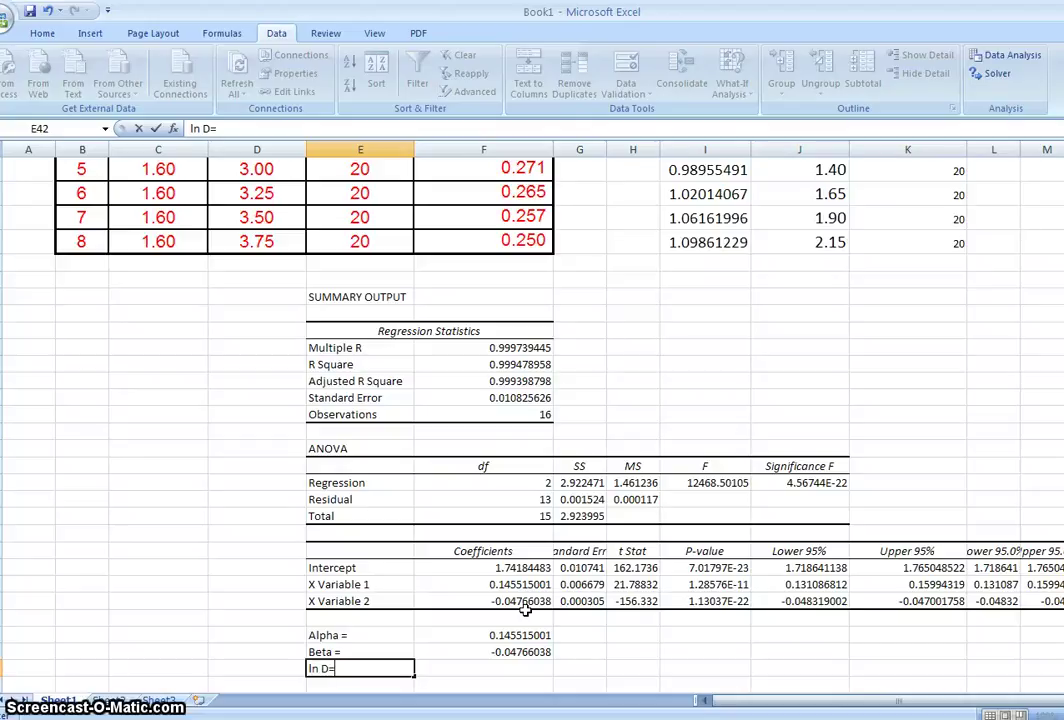
pyautogui.press('Right')
pyautogui.press('Up')
pyautogui.press('Down')
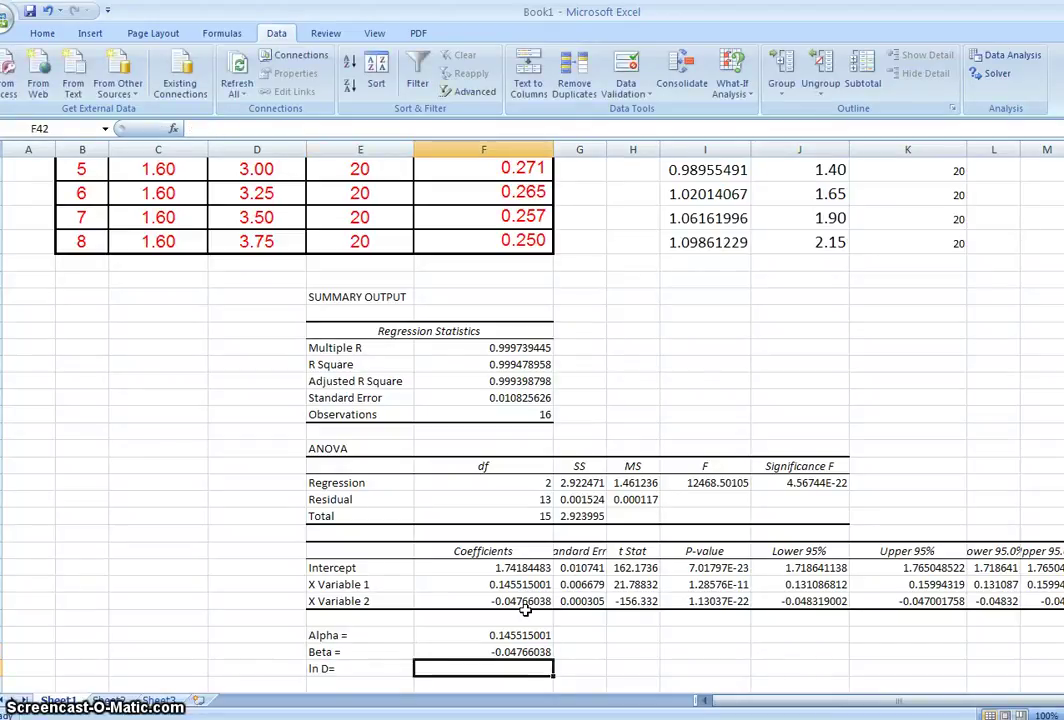
pyautogui.write('=')
pyautogui.press('Up')
pyautogui.press('Up')
pyautogui.press('Up')
pyautogui.press('Up')
pyautogui.press('Up')
pyautogui.press('Up')
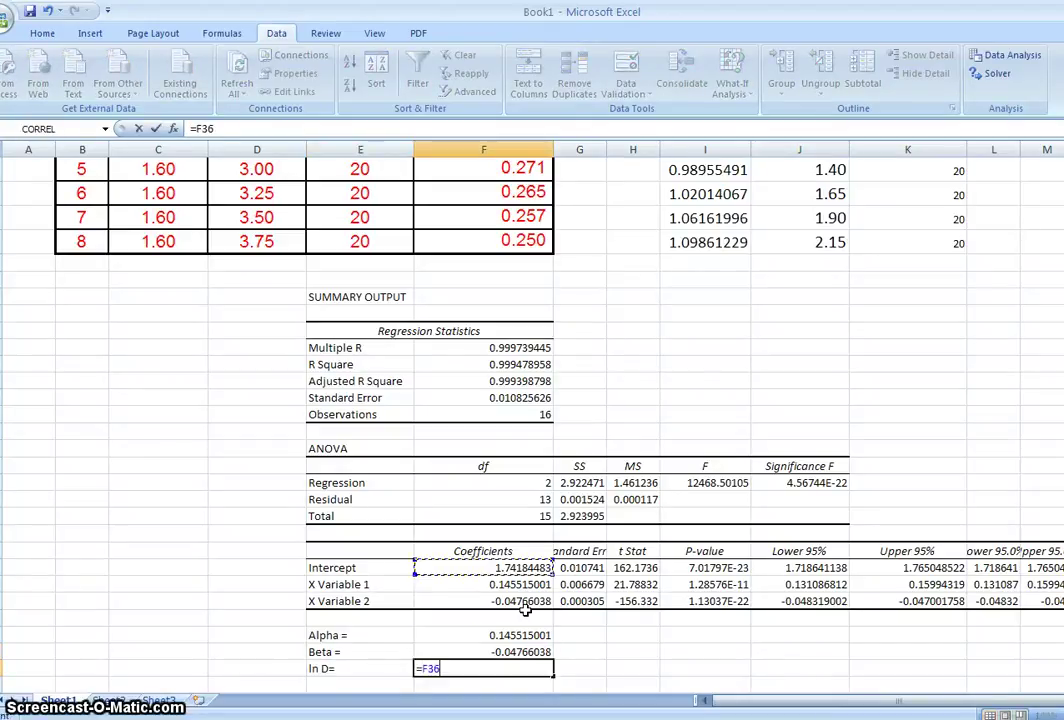
pyautogui.press('Return')
# Label E43 "D=" and calculate D in F43 as the exponential of ln D with =EXP(F42).
pyautogui.press('Left')
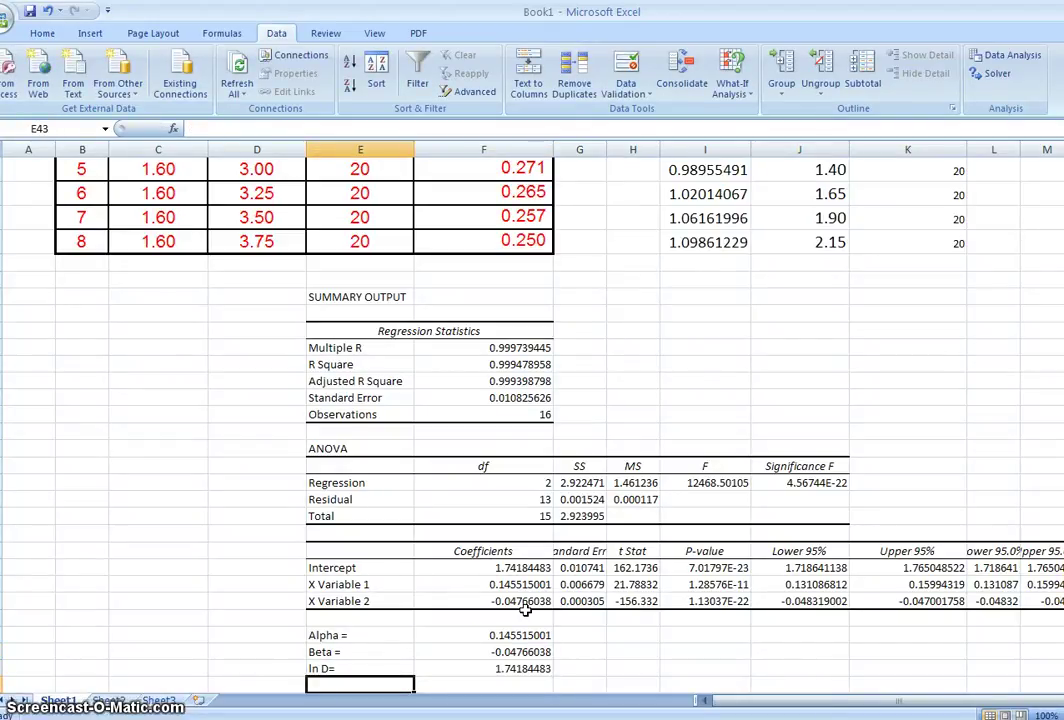
pyautogui.write('D=')
pyautogui.press('Return')
pyautogui.press('Up')
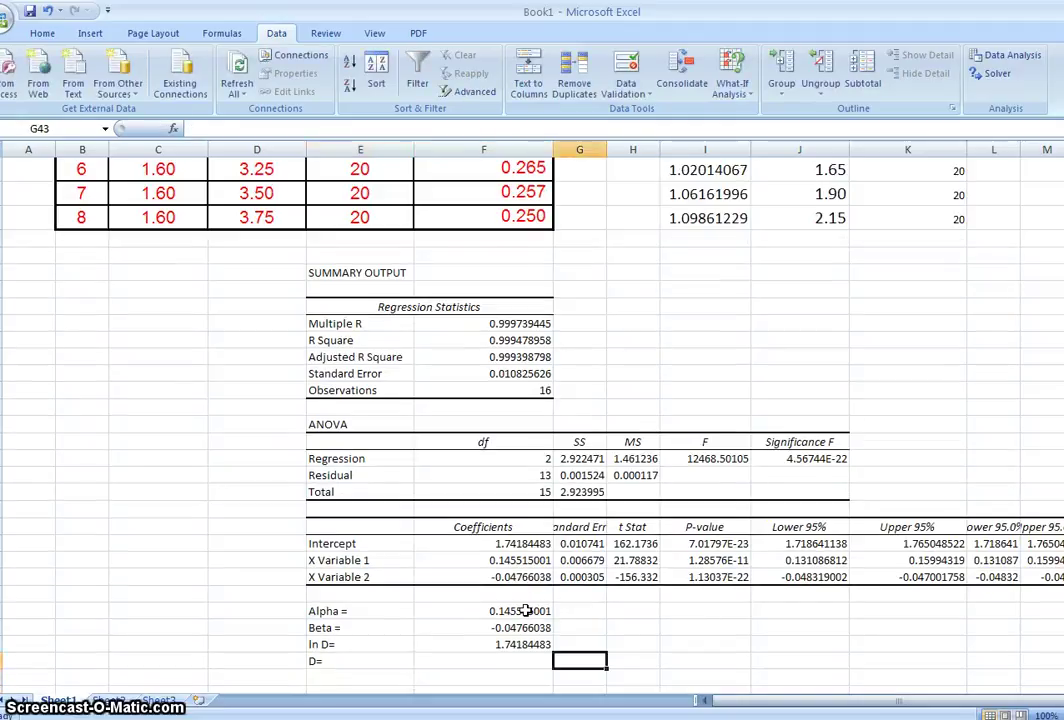
pyautogui.press('Right')
pyautogui.write('=exp')
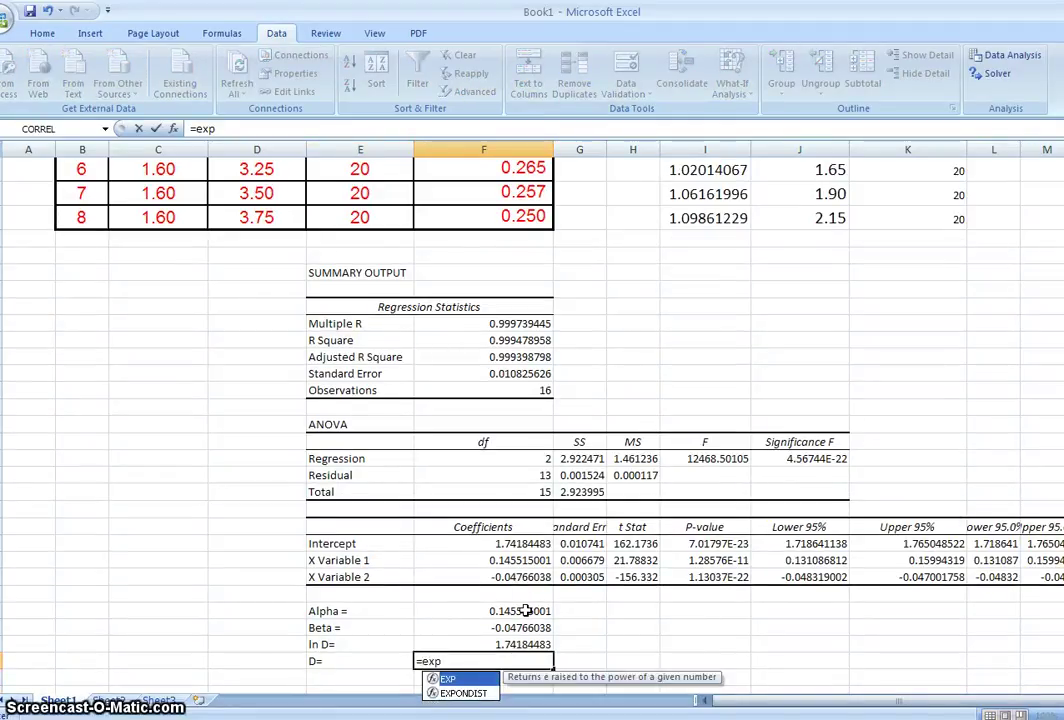
pyautogui.write('(')
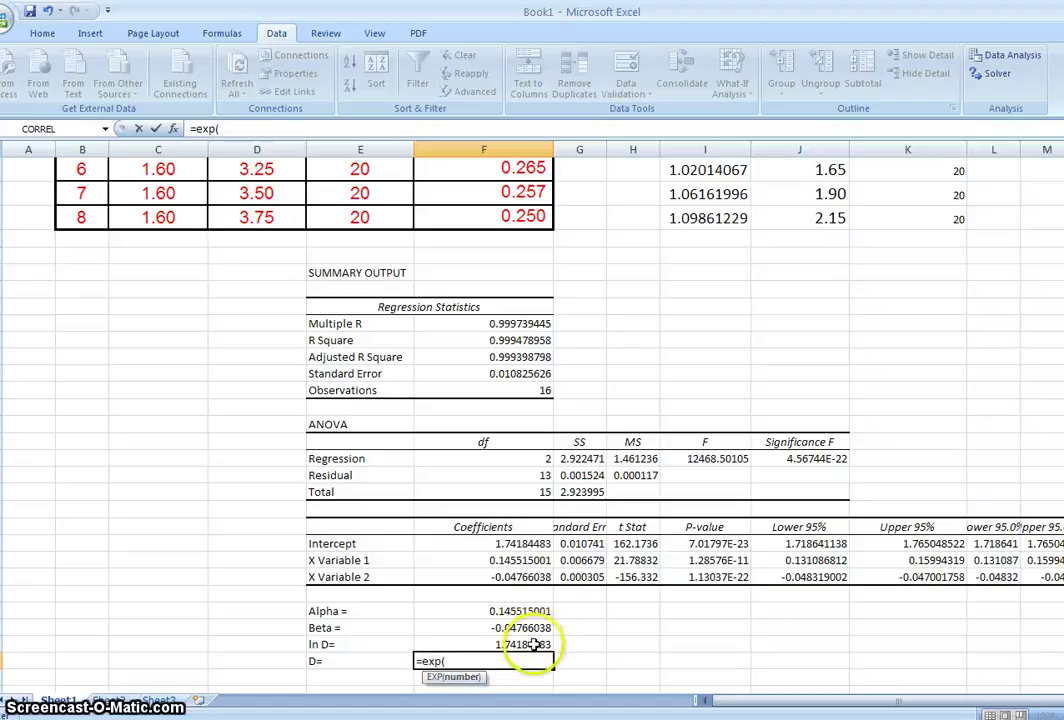
pyautogui.click(533, 645)
pyautogui.press('Return')
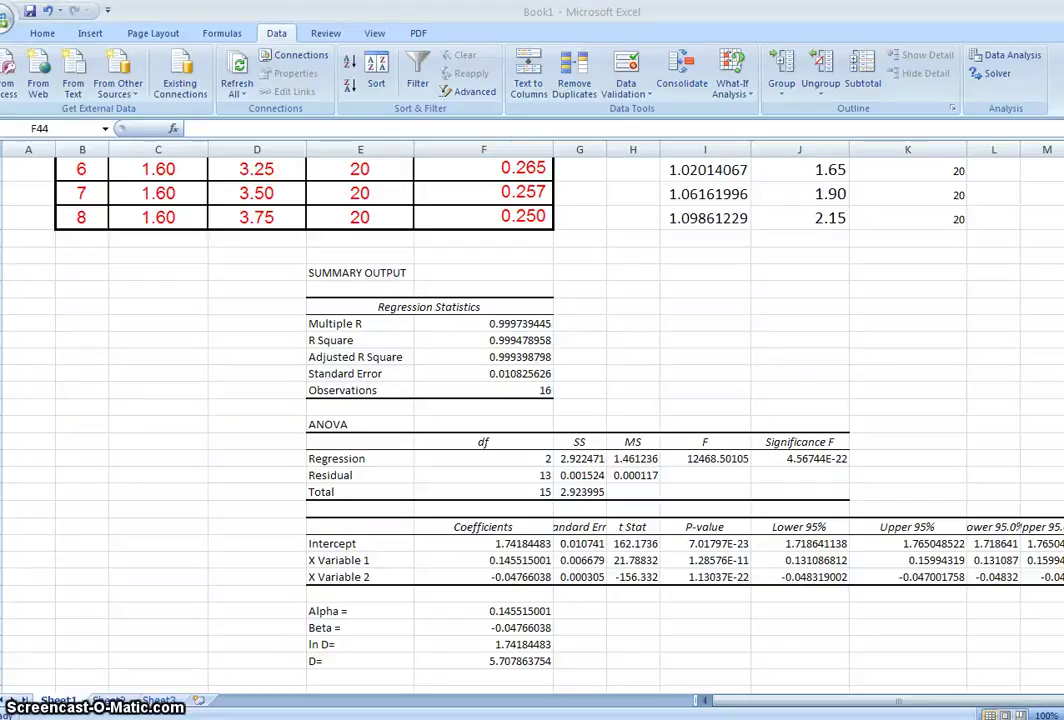
pyautogui.press('F2')
# Label cell I41 "value of time =" beside the alpha and beta results.
pyautogui.click(694, 628)
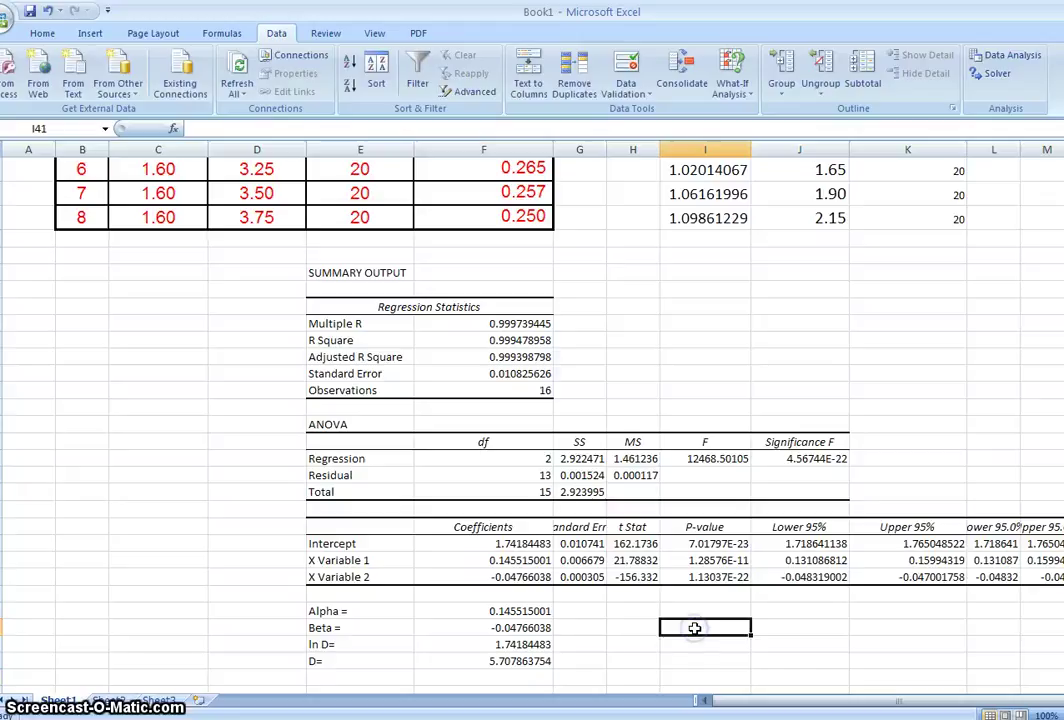
pyautogui.write('value')
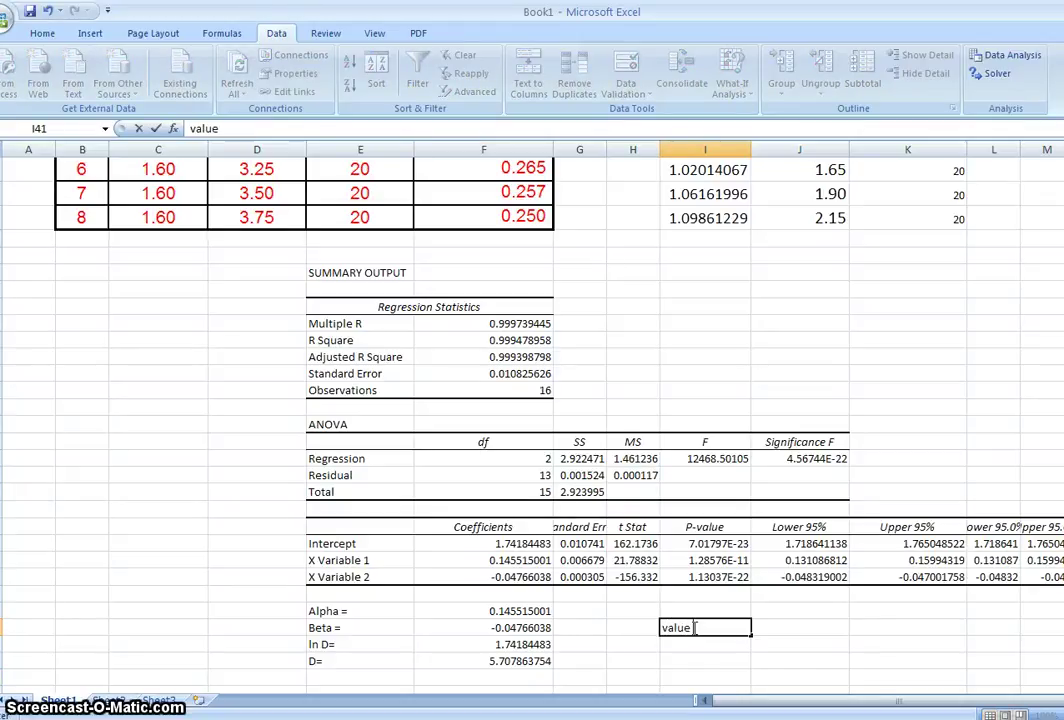
pyautogui.write(' of ti')
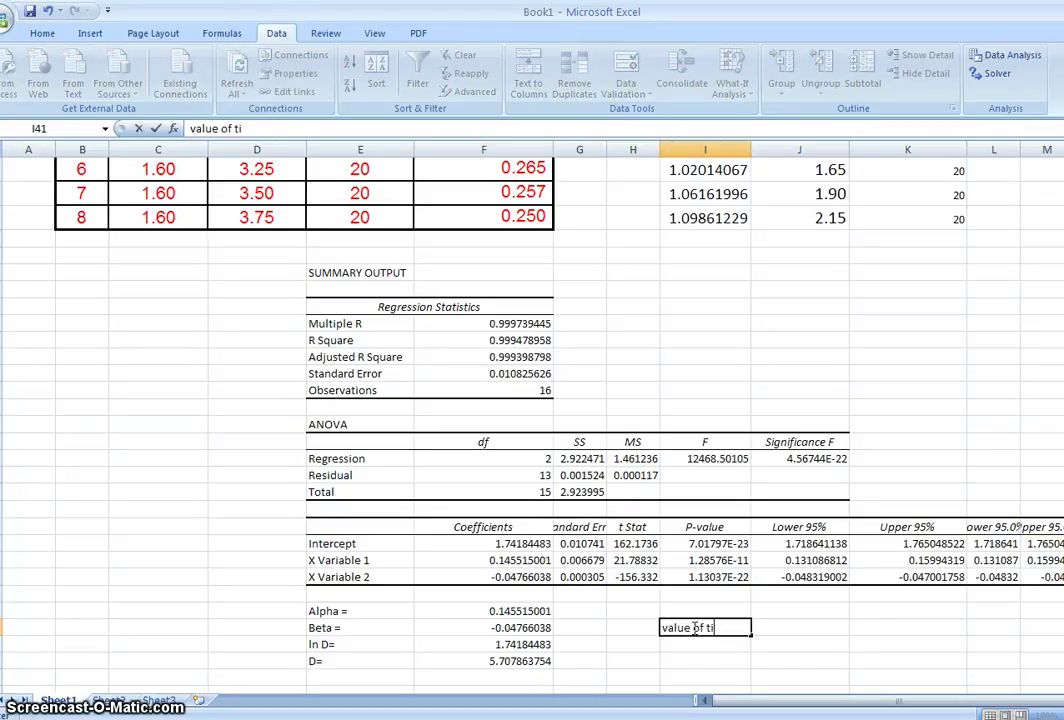
pyautogui.write('me =')
pyautogui.press('Return')
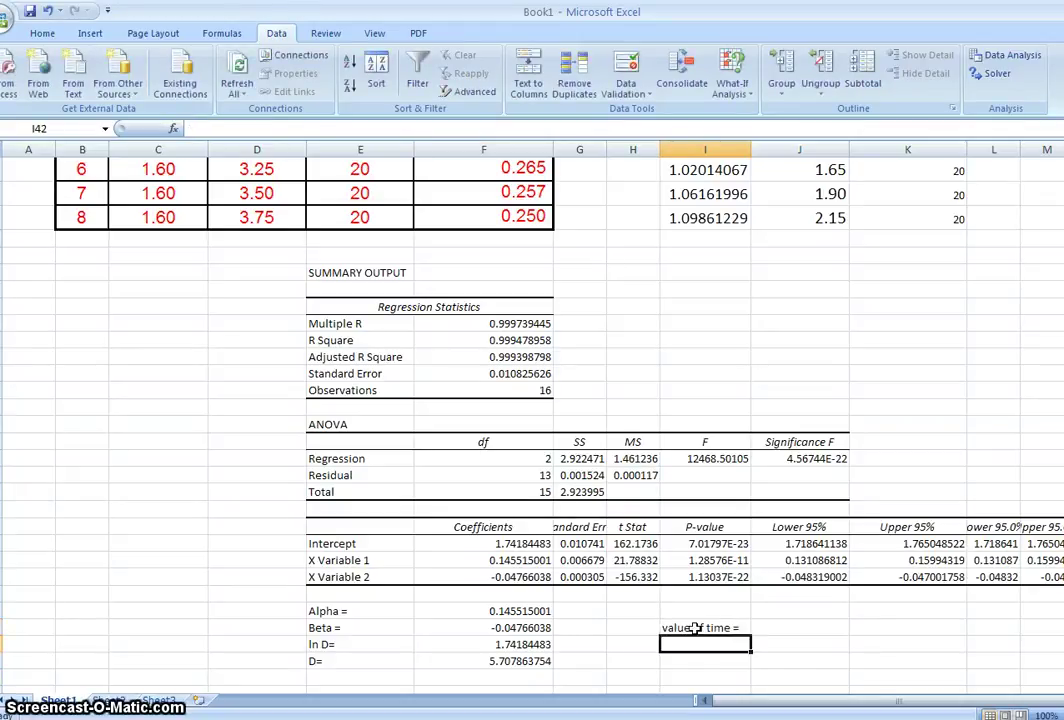
# Calculate the value of time in J41 by dividing beta by alpha with =F41/F40.
pyautogui.click(695, 628)
pyautogui.press('Right')
pyautogui.write('=')
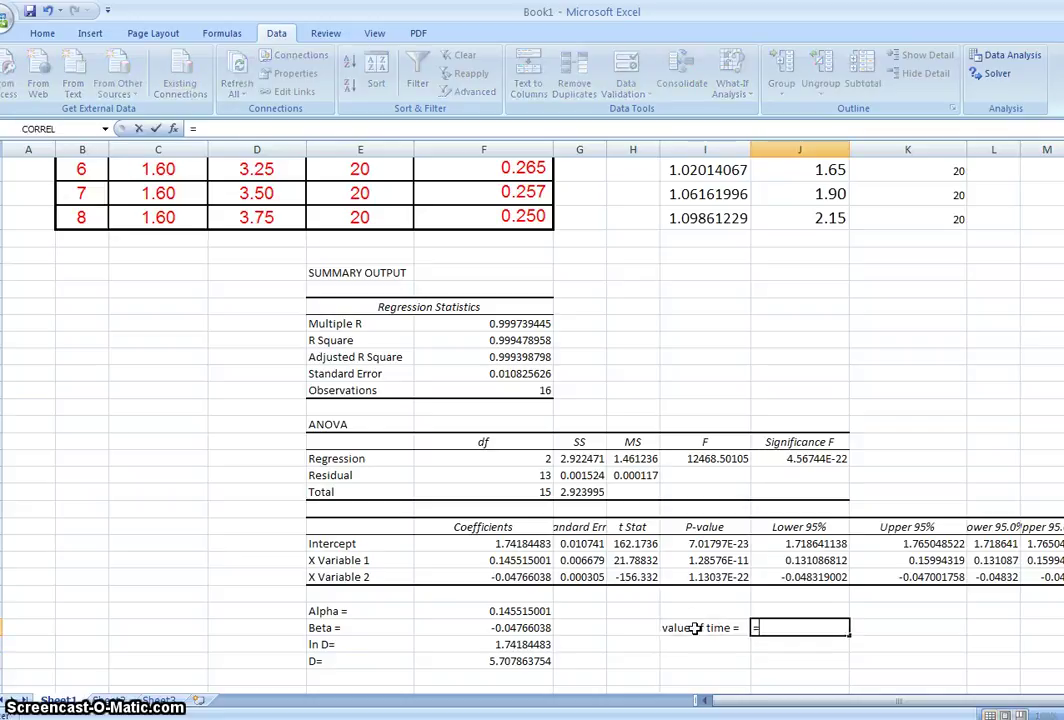
pyautogui.click(530, 628)
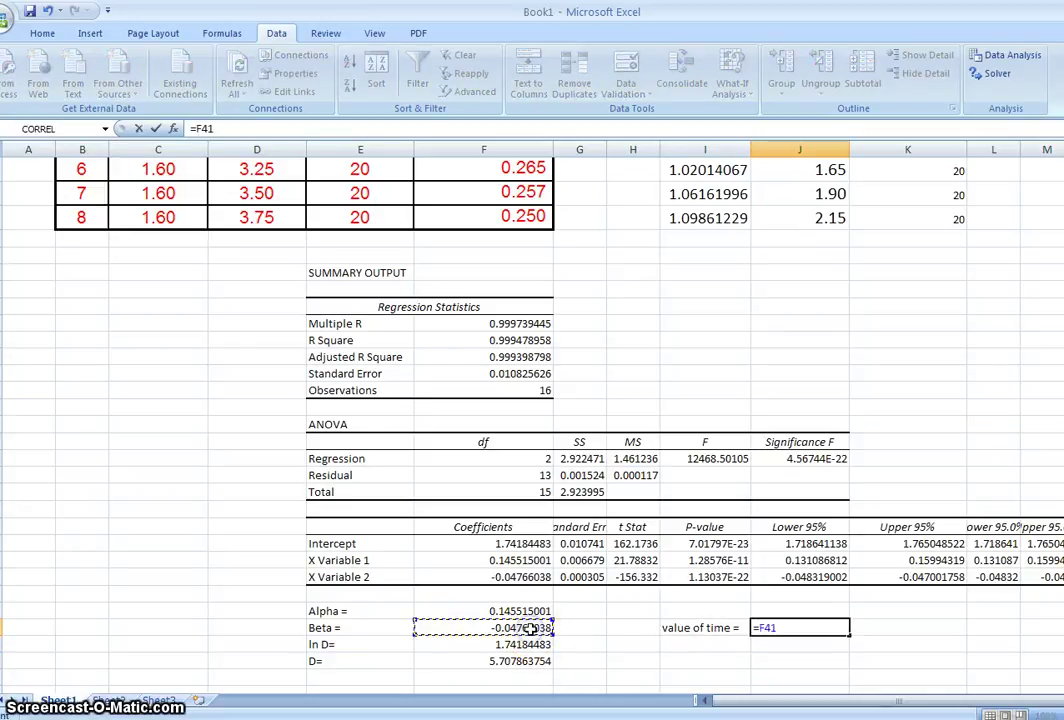
pyautogui.write('/')
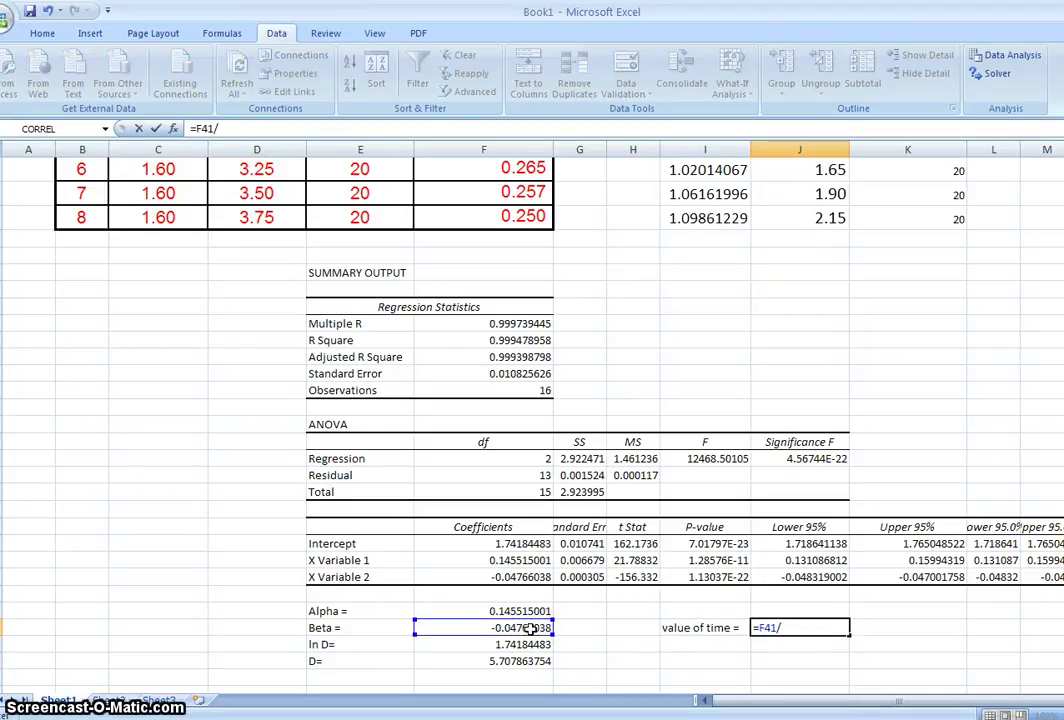
pyautogui.click(494, 612)
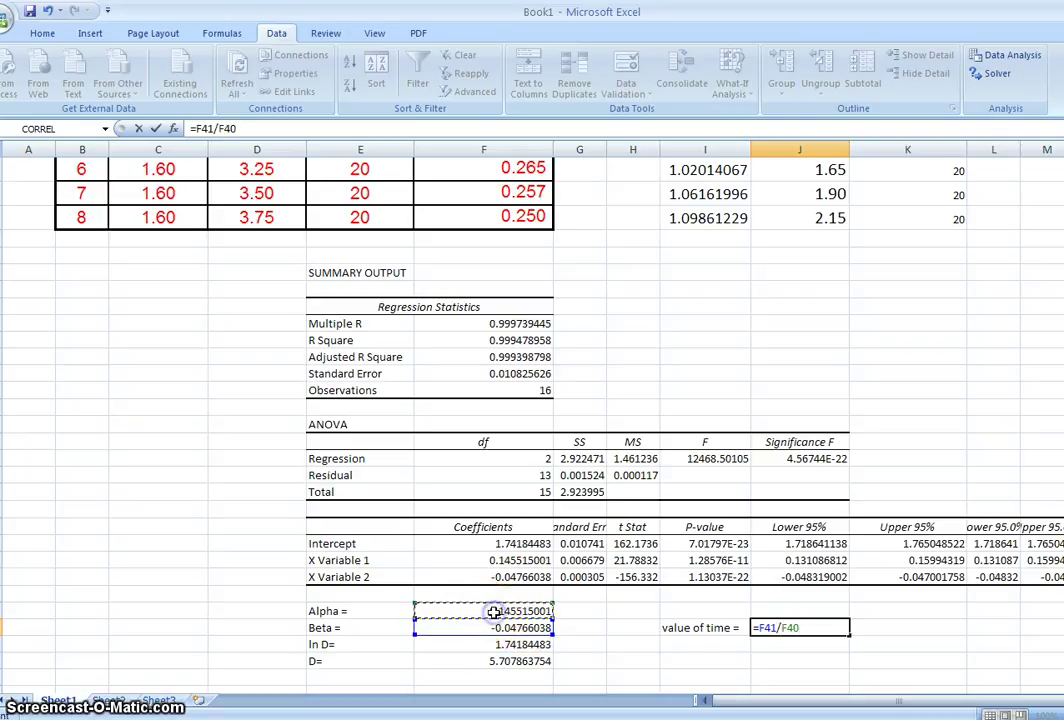
pyautogui.press('Left')
pyautogui.press('Left')
pyautogui.press('Left')
pyautogui.press('Left')
pyautogui.press('Left')
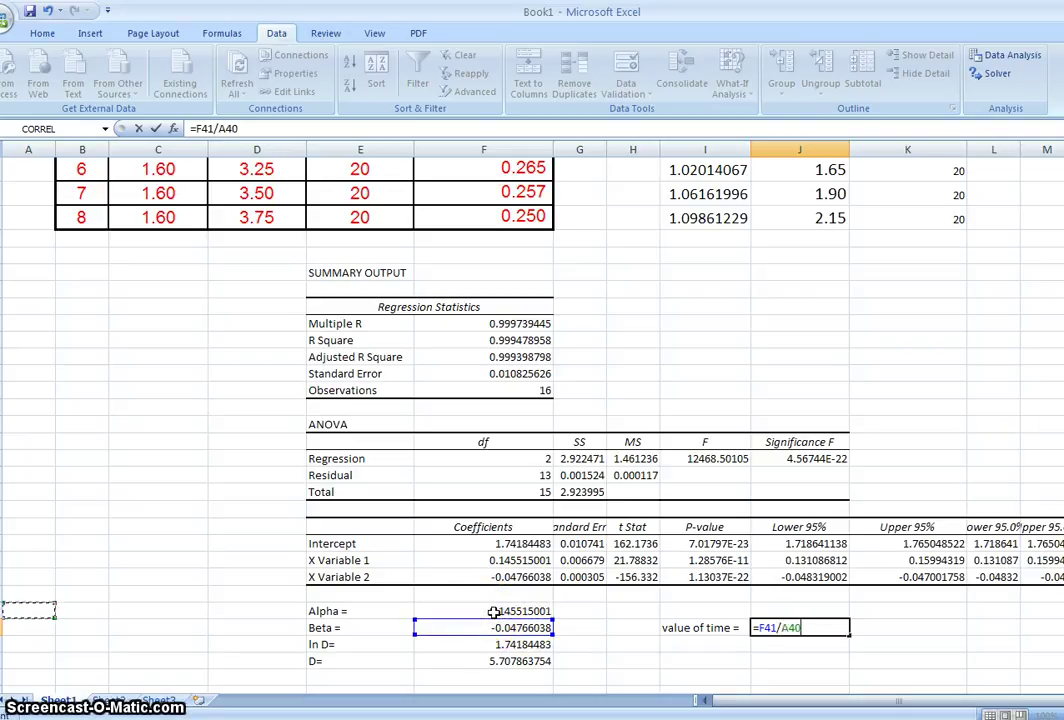
pyautogui.press('Right')
pyautogui.press('Right')
pyautogui.press('Right')
pyautogui.press('Right')
pyautogui.press('Right')
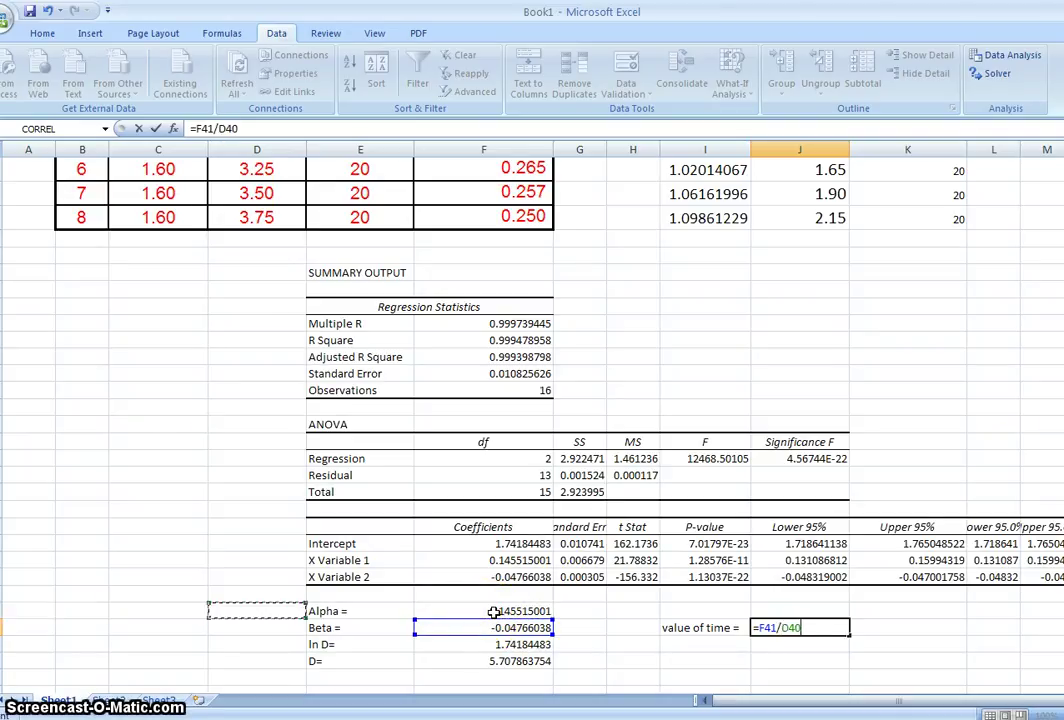
pyautogui.press('Return')
pyautogui.press('Up')
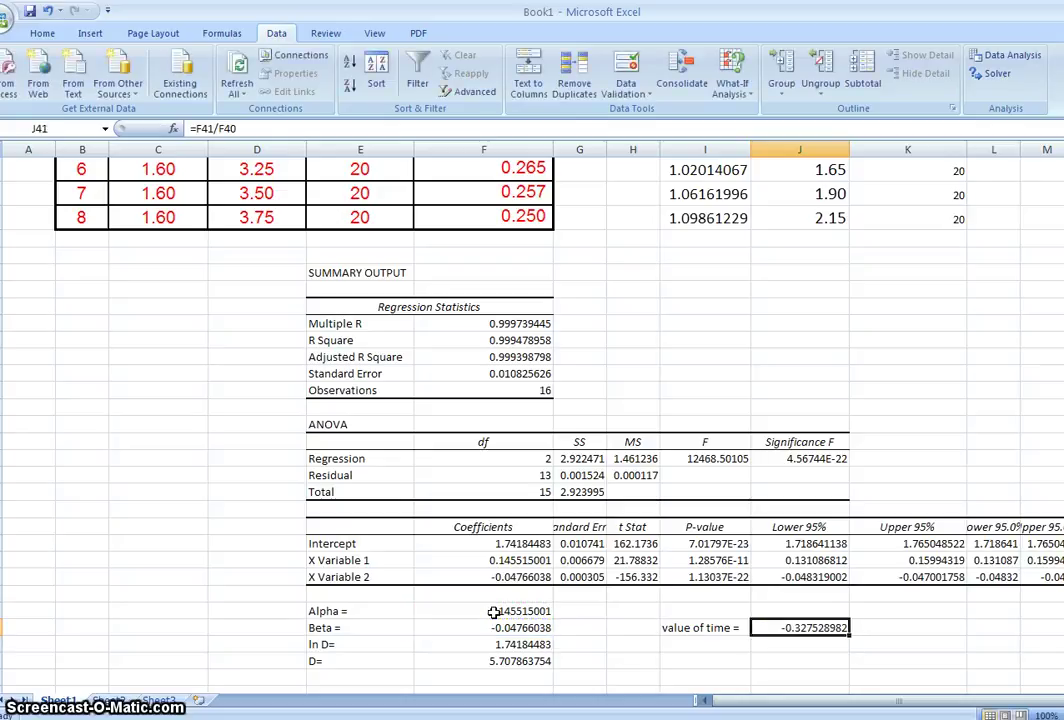
# Negate the value of time formula in J41 so that it reads =-F41/F40.
pyautogui.press('F2')
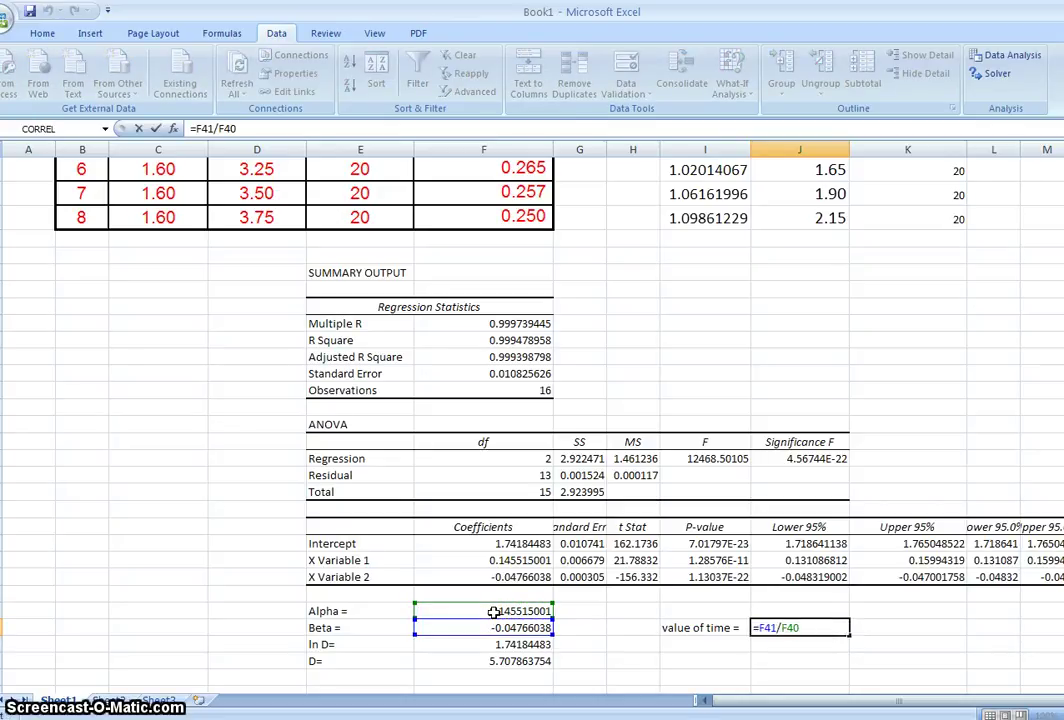
pyautogui.press('Return')
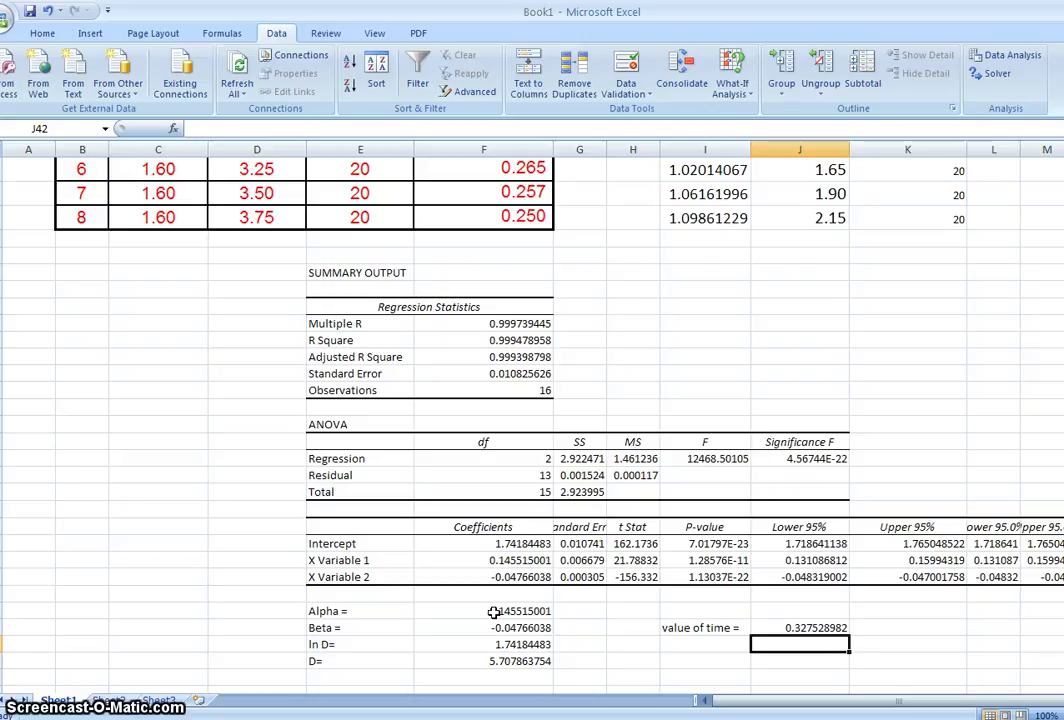
pyautogui.press('Up')
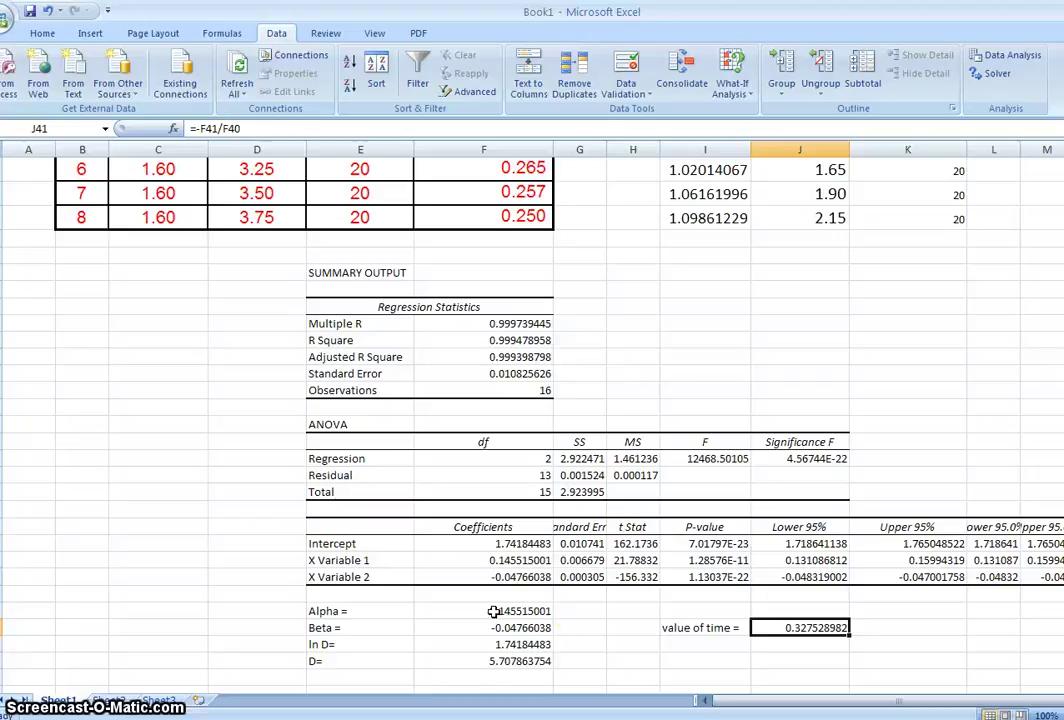
# Convert the value of time to an hourly rate in J42 with =J41*60.
pyautogui.click(818, 640)
pyautogui.write('=')
pyautogui.press('Up')
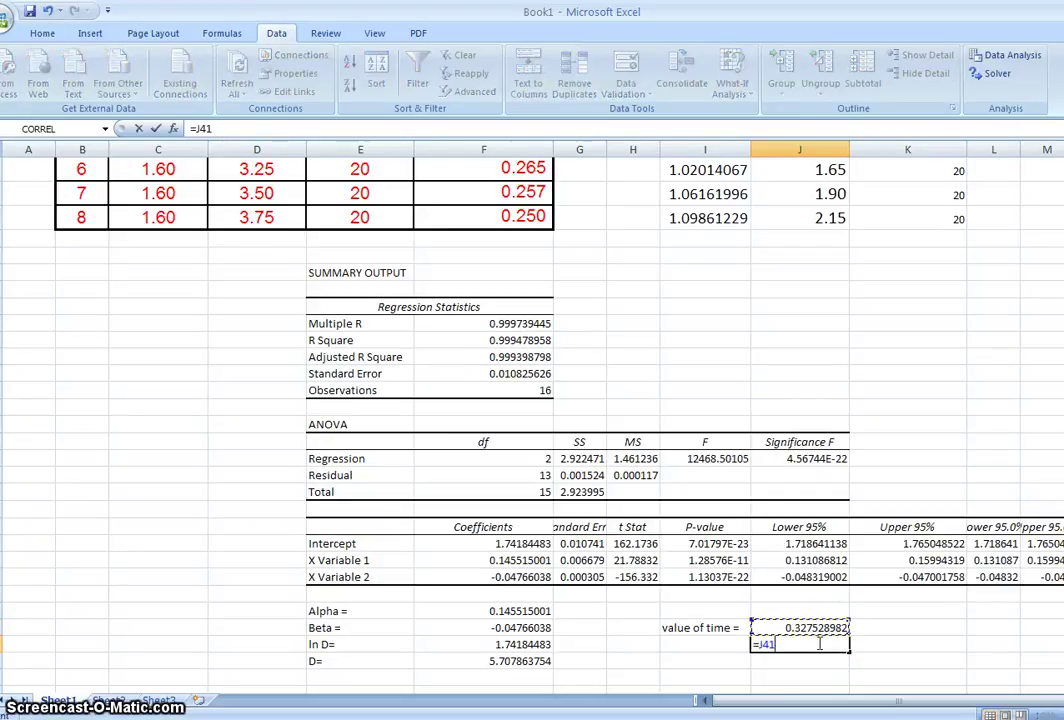
pyautogui.write('*6')
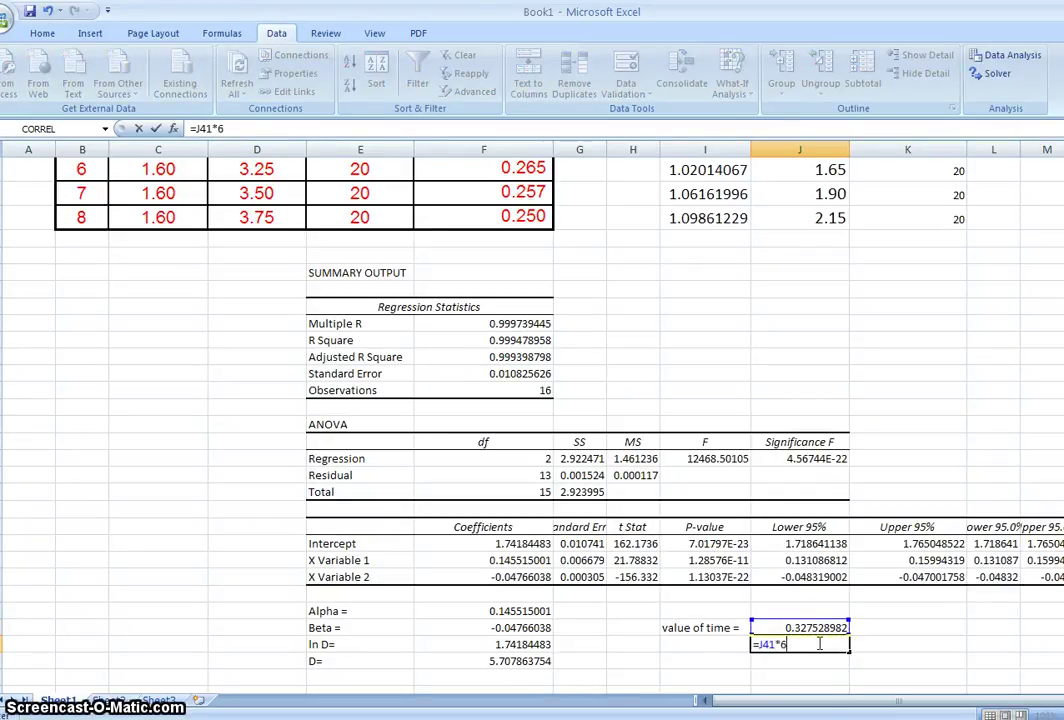
pyautogui.write('0')
pyautogui.press('Return')
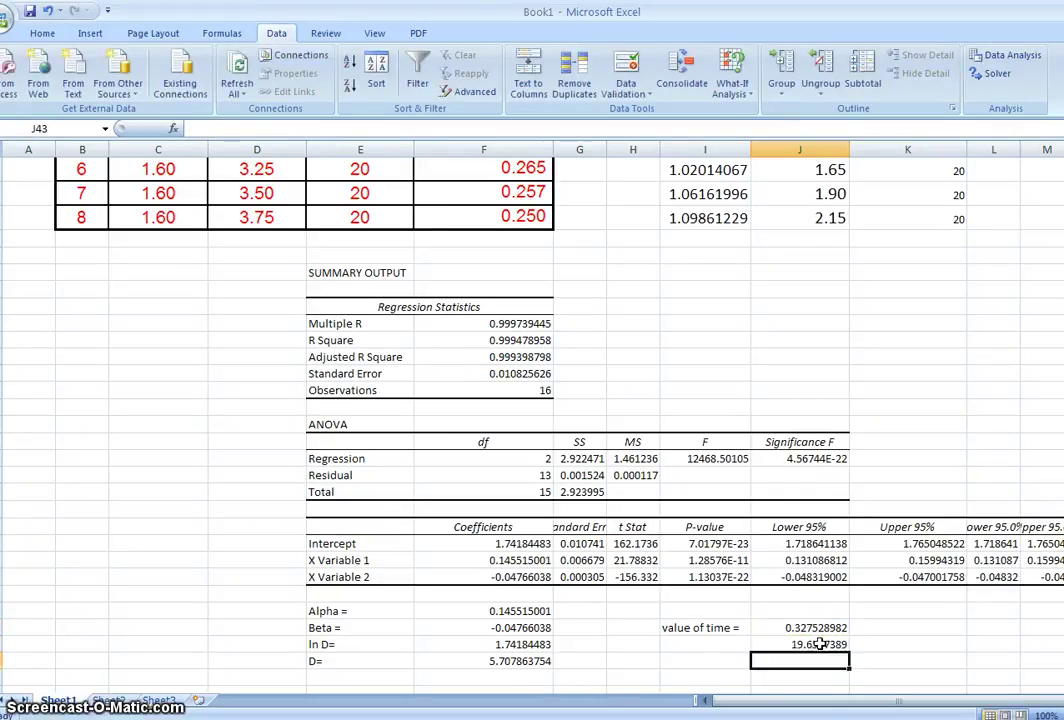
# Add the unit label "Ringgit / hr" in K42 beside the hourly value of time.
pyautogui.press('Up')
pyautogui.press('Right')
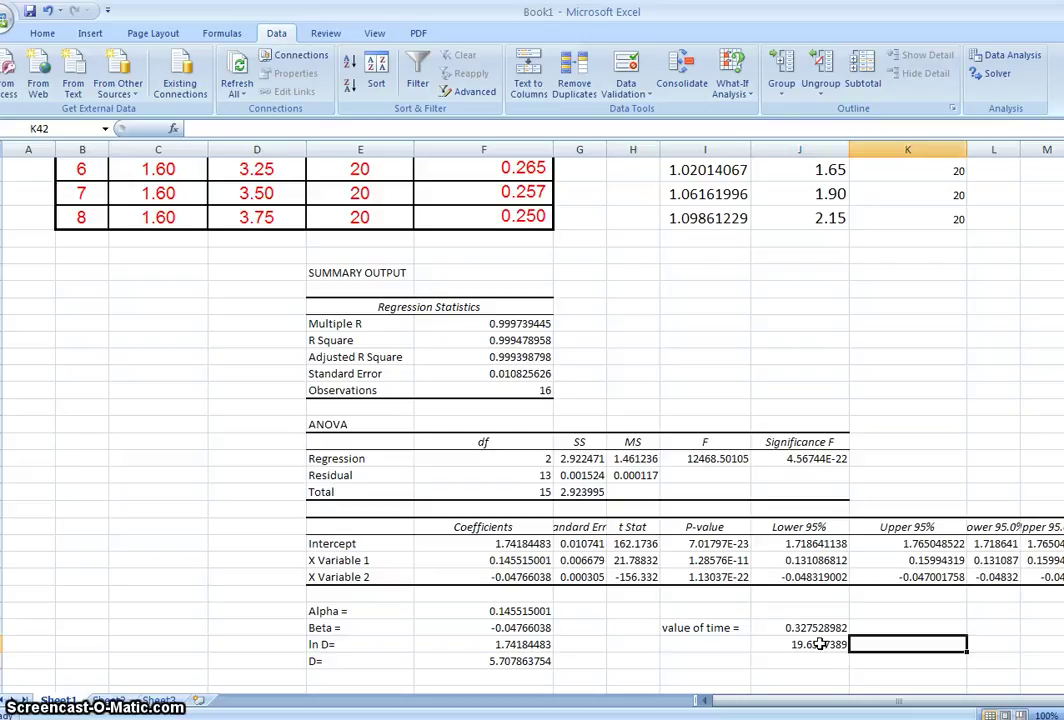
pyautogui.write('Ring')
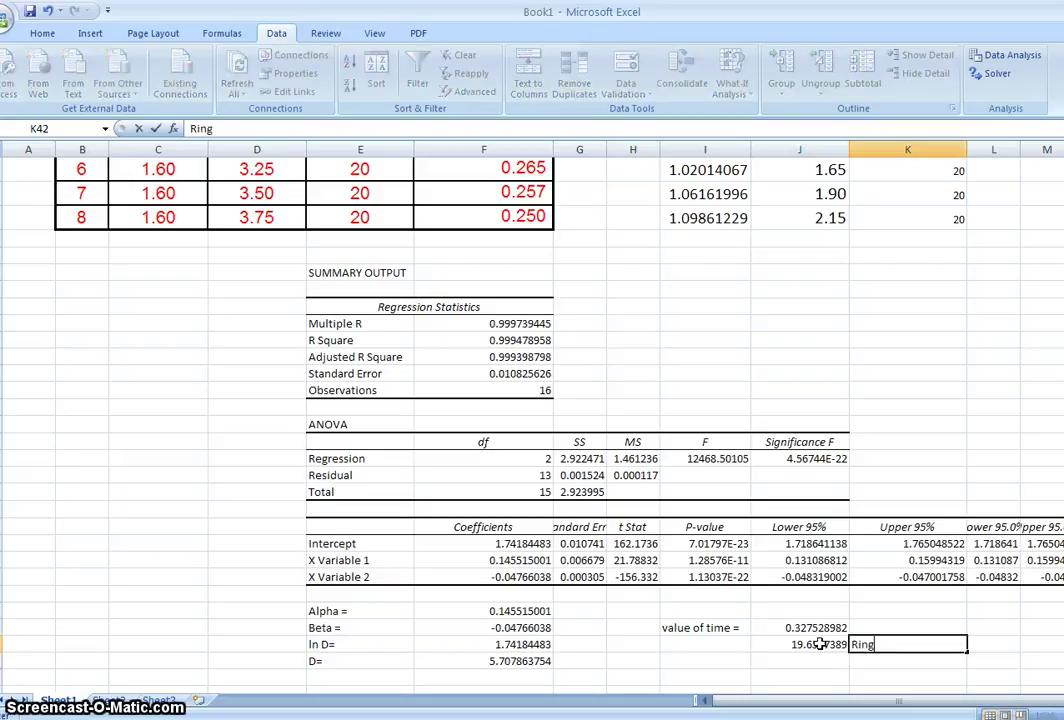
pyautogui.write('git ')
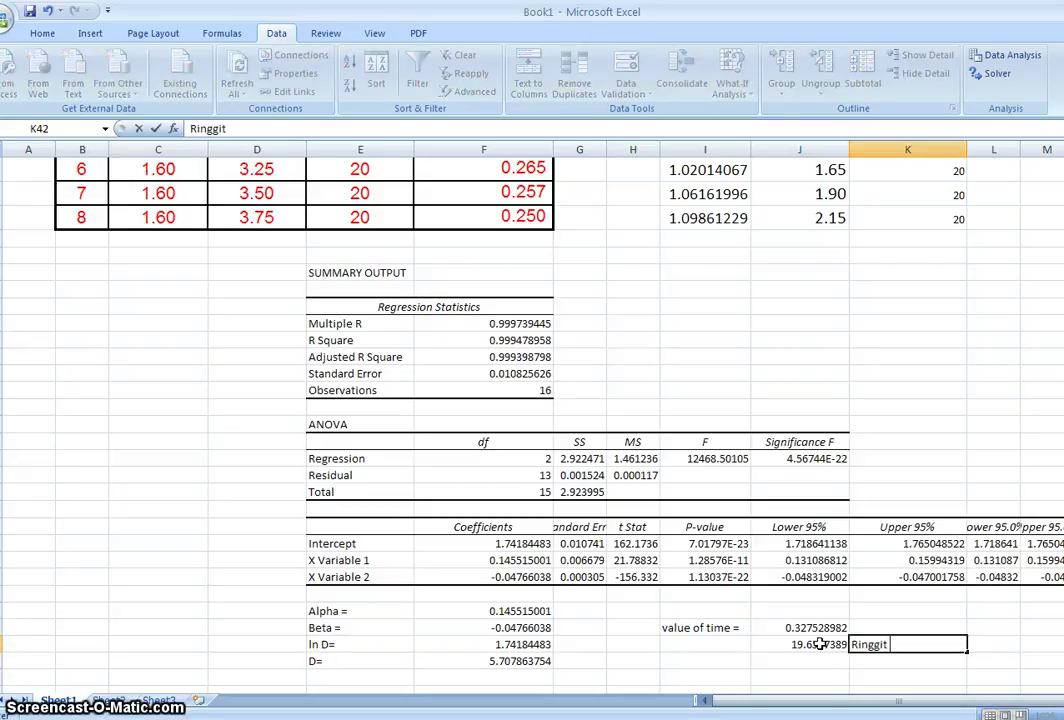
pyautogui.write('/ hr')
pyautogui.press('Return')
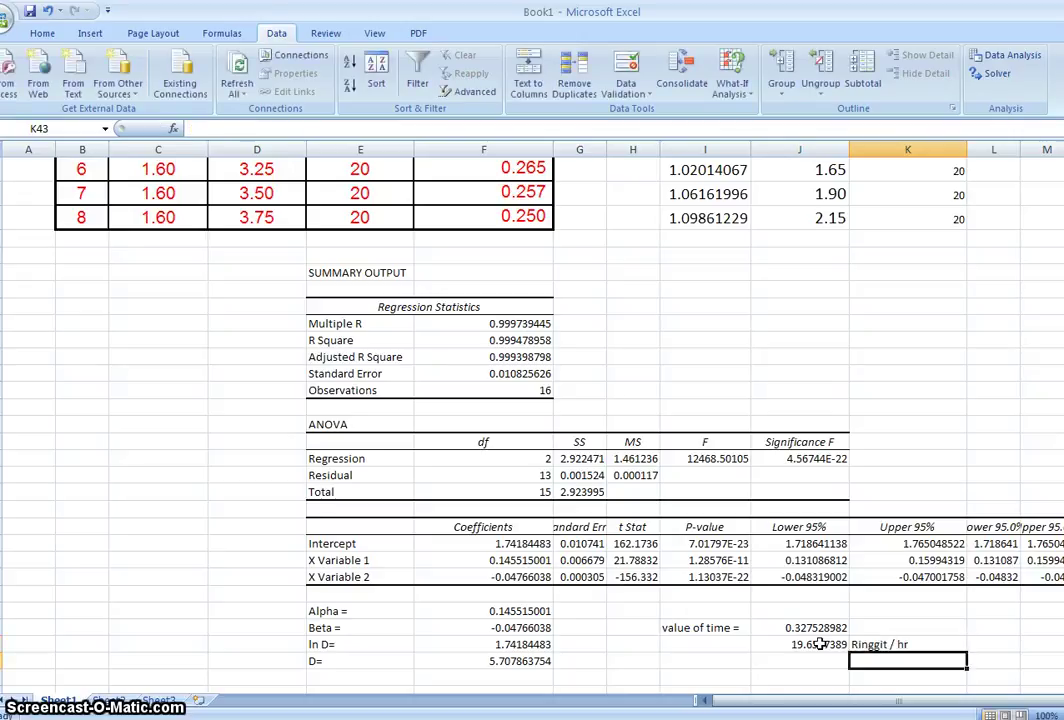